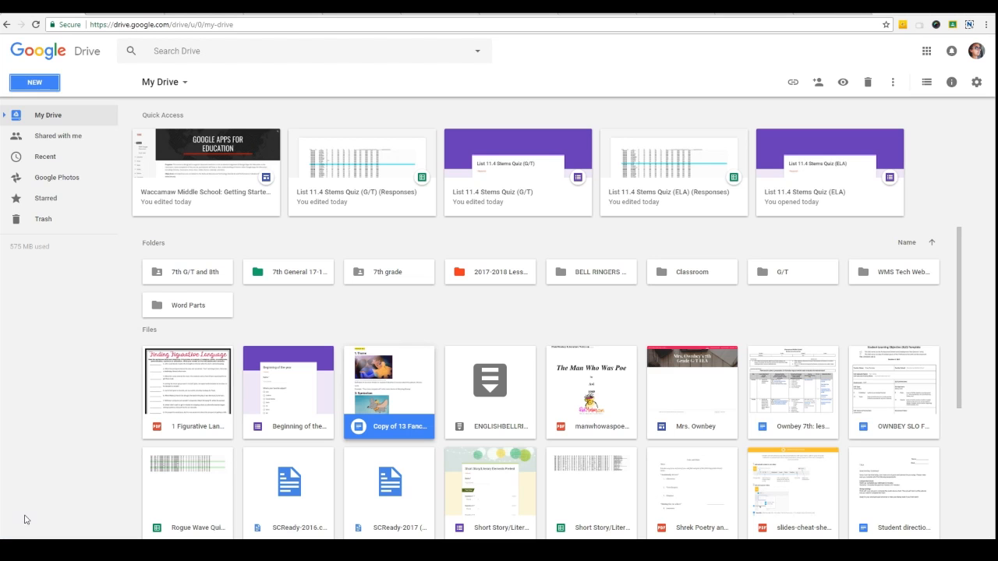
Create a new blank Google Form in My Drive.
click(50, 83)
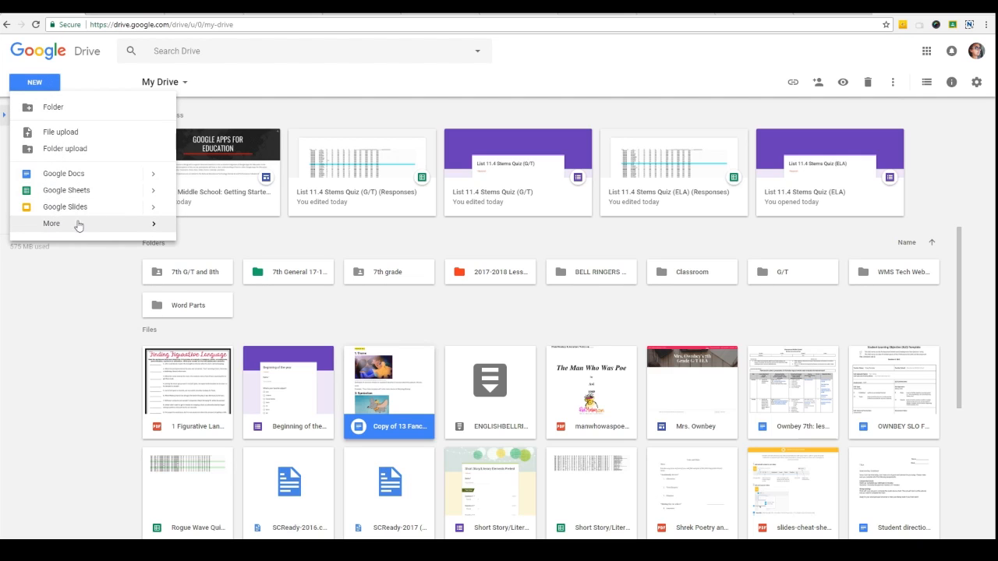
mouse_move(151, 227)
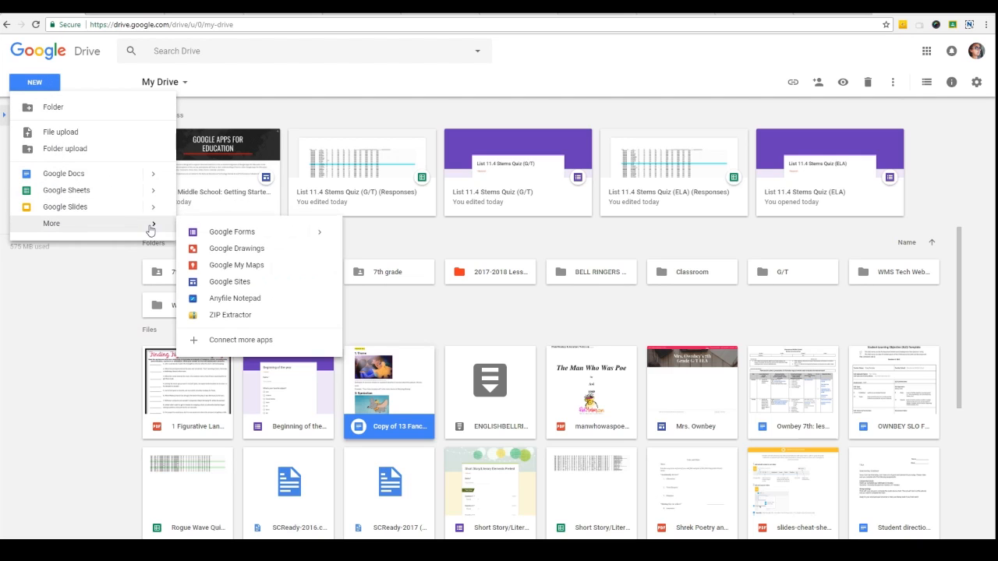
click(239, 233)
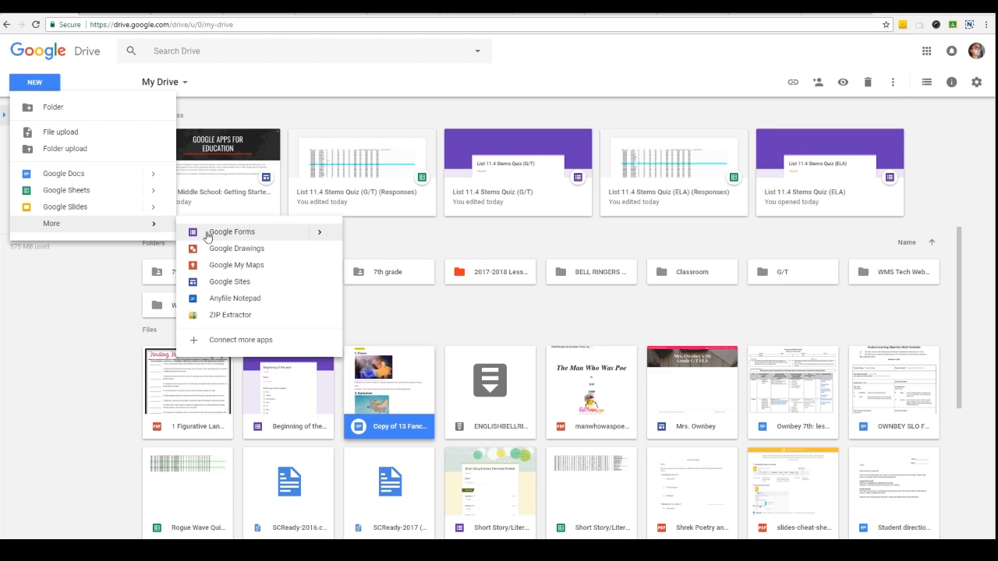
click(319, 234)
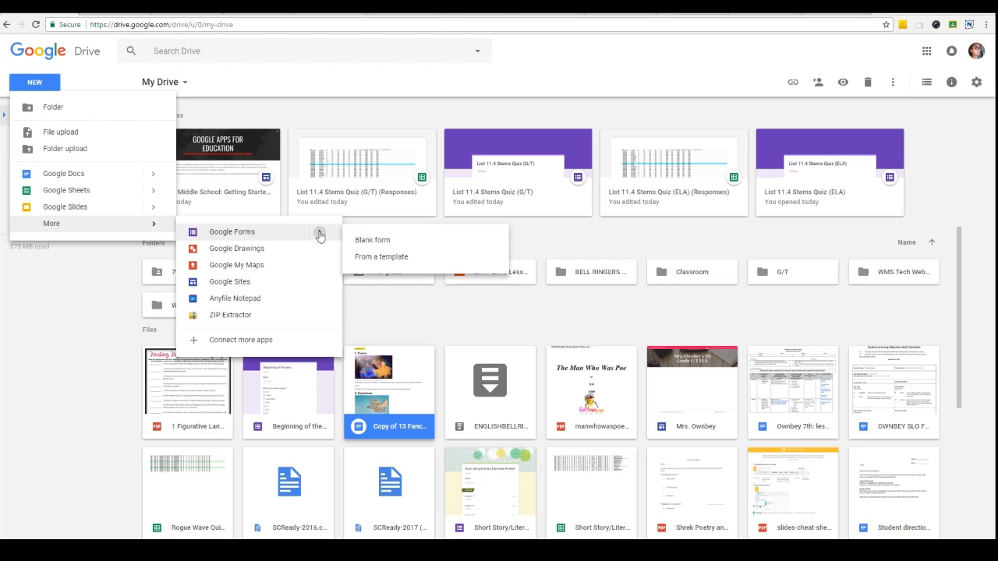
click(387, 258)
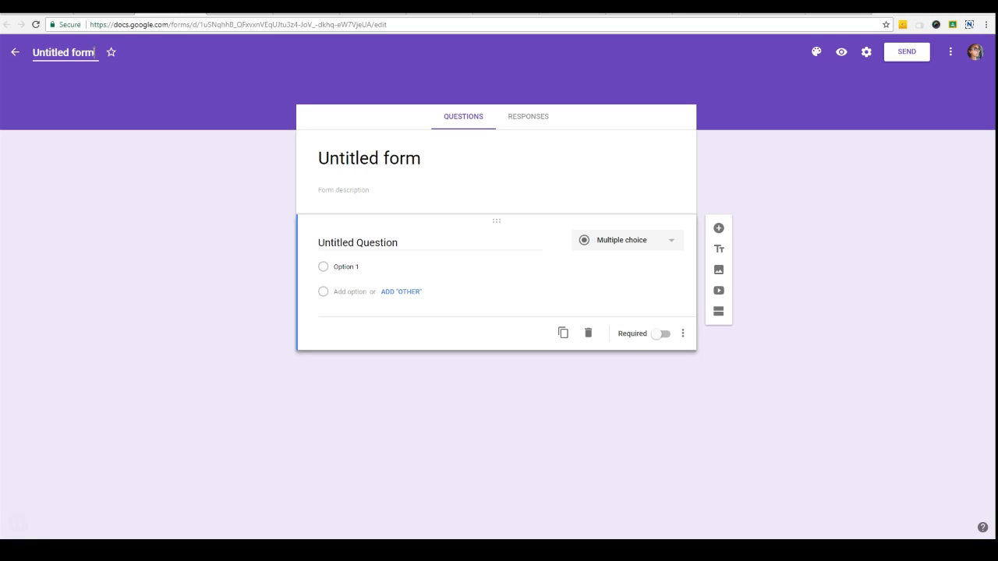
Name the form "Back to school survey" and give it the same title.
text(Back)
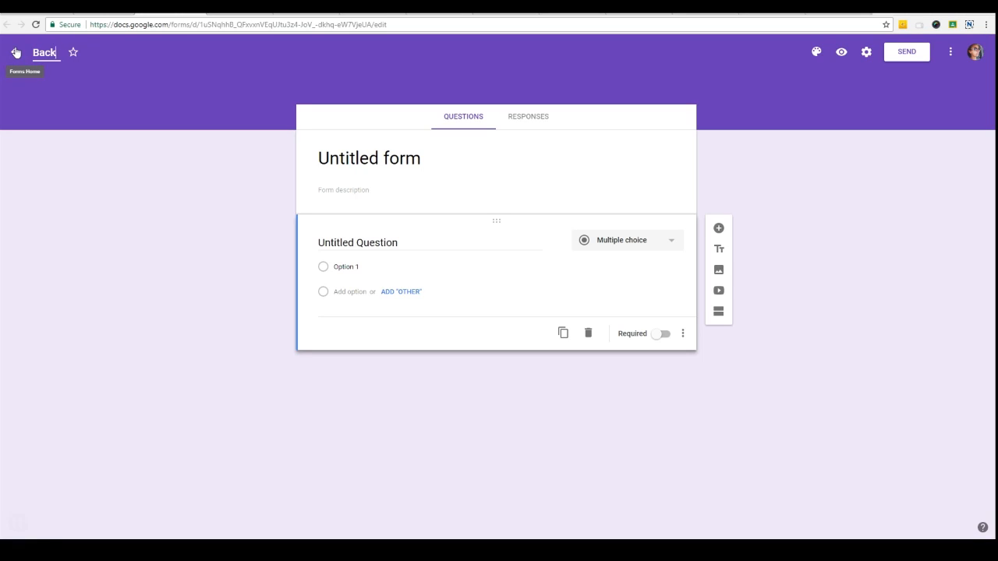
text( to school survey)
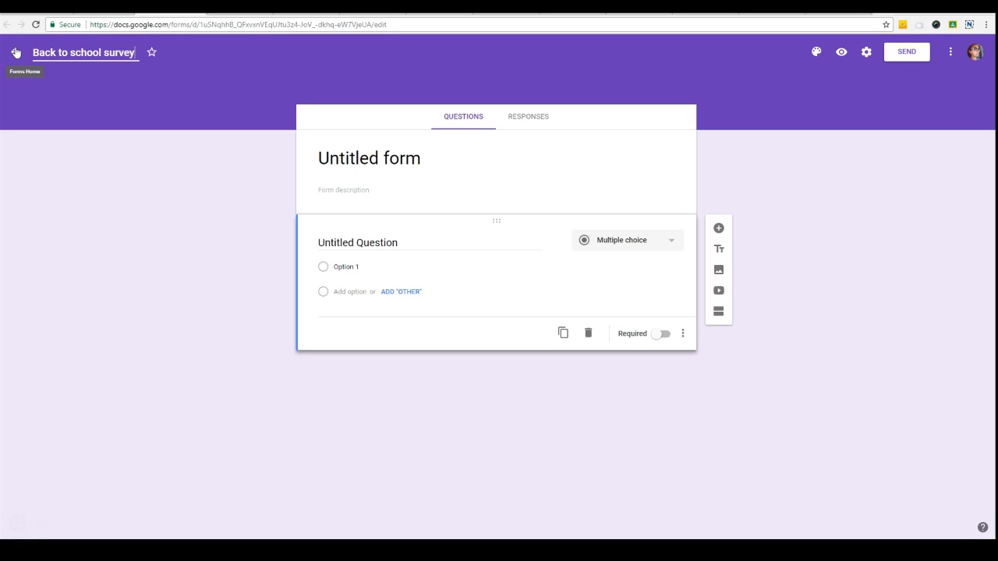
click(541, 158)
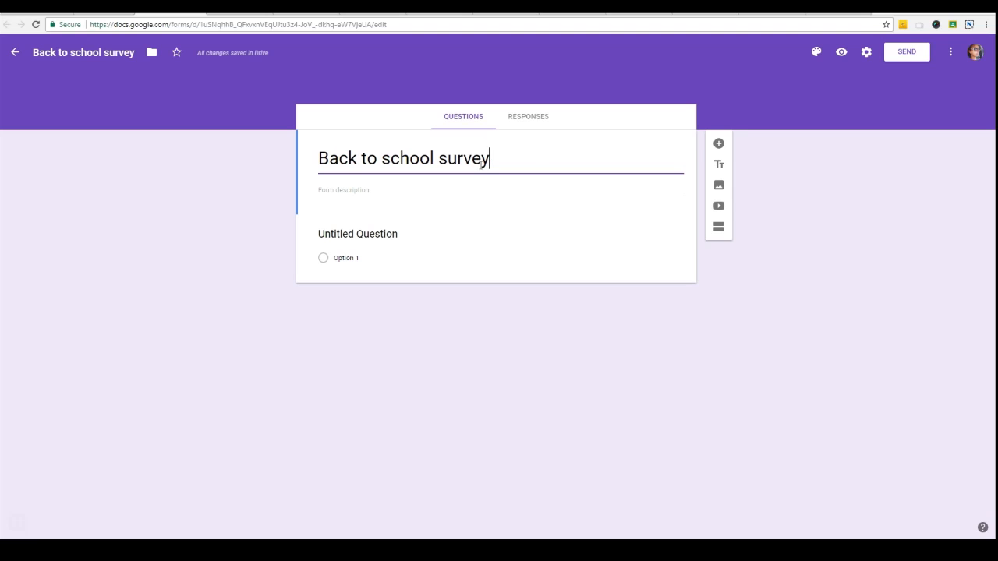
Turn the untitled first question into a required short-answer question titled "Name".
click(377, 237)
text(Name)
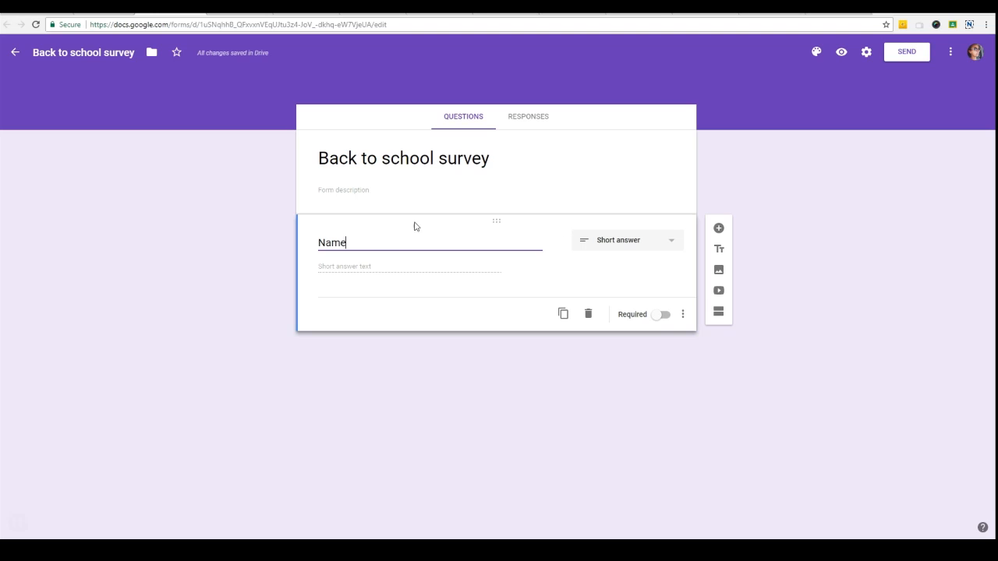
click(662, 317)
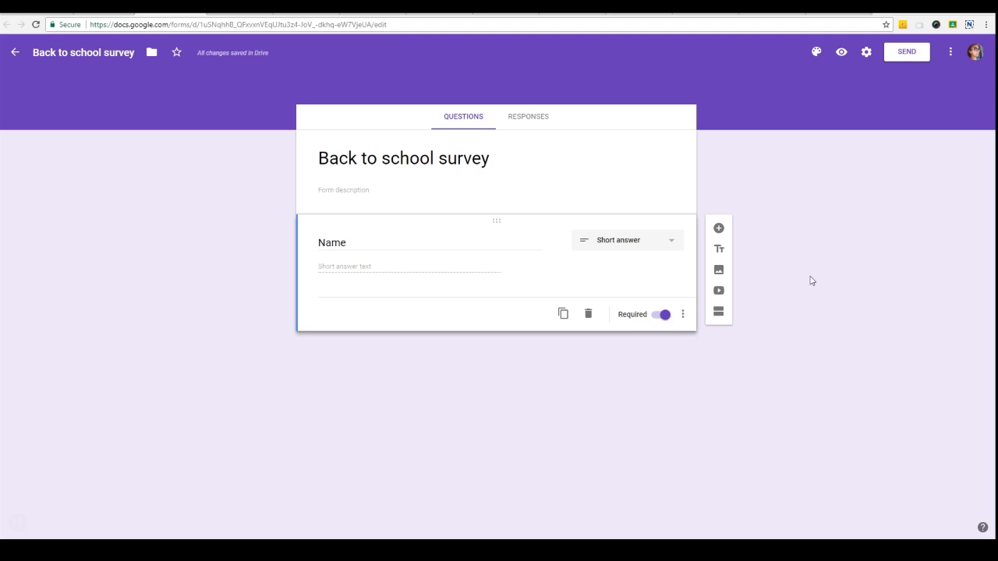
Add a title block below the Name question reading "Part 1" with the description "Tell me about yourself".
click(719, 251)
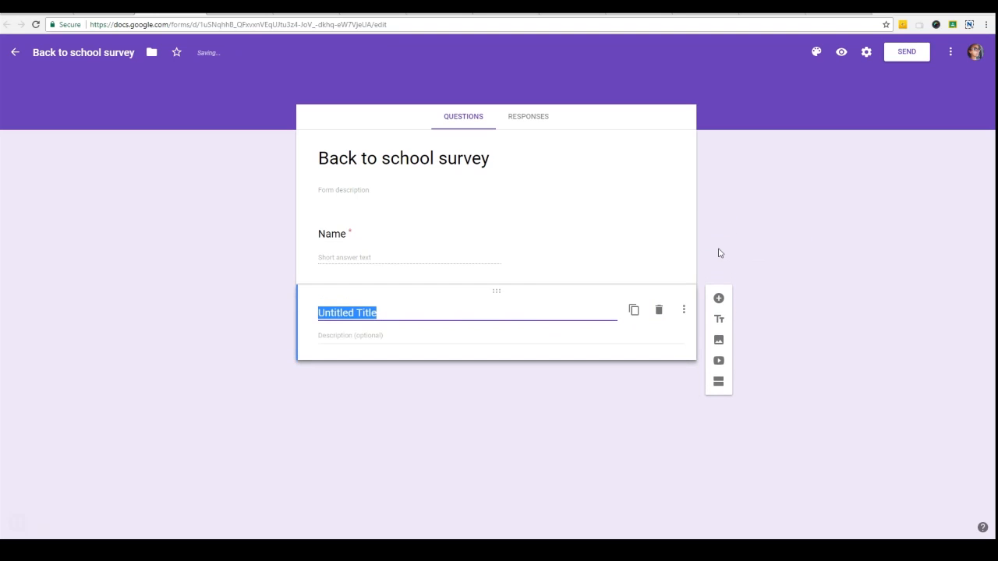
text(Part 1)
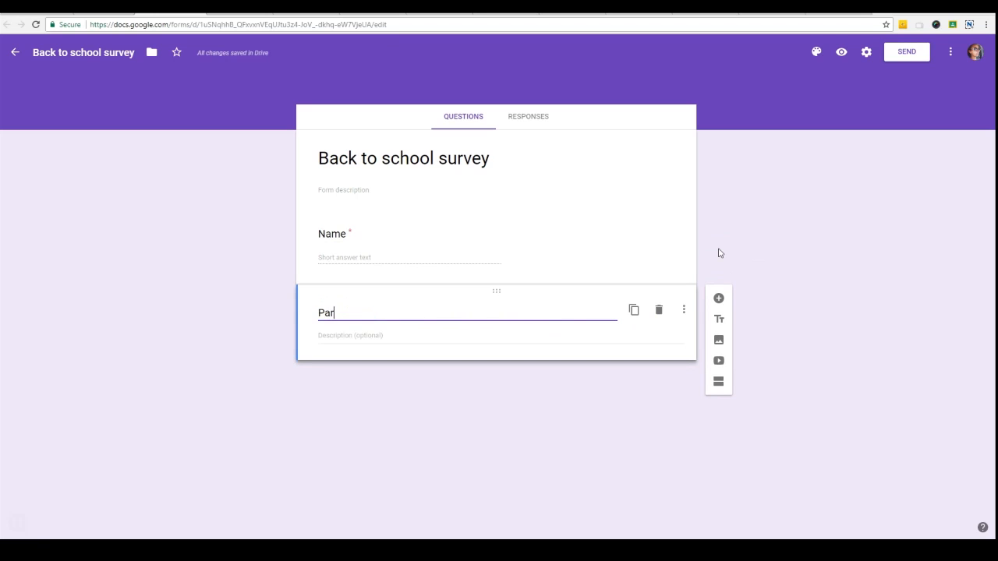
click(441, 337)
text(Tell me about yourself)
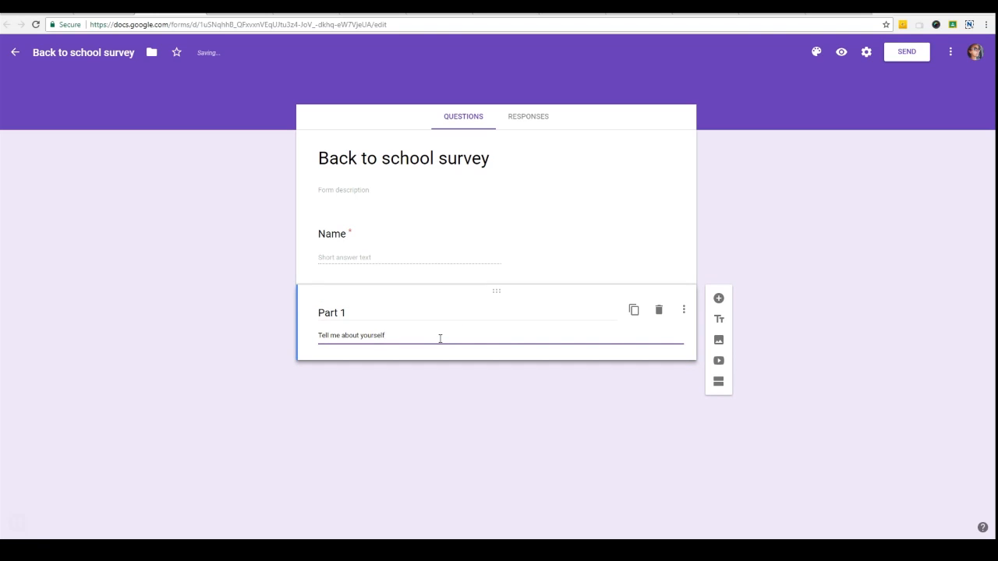
click(758, 376)
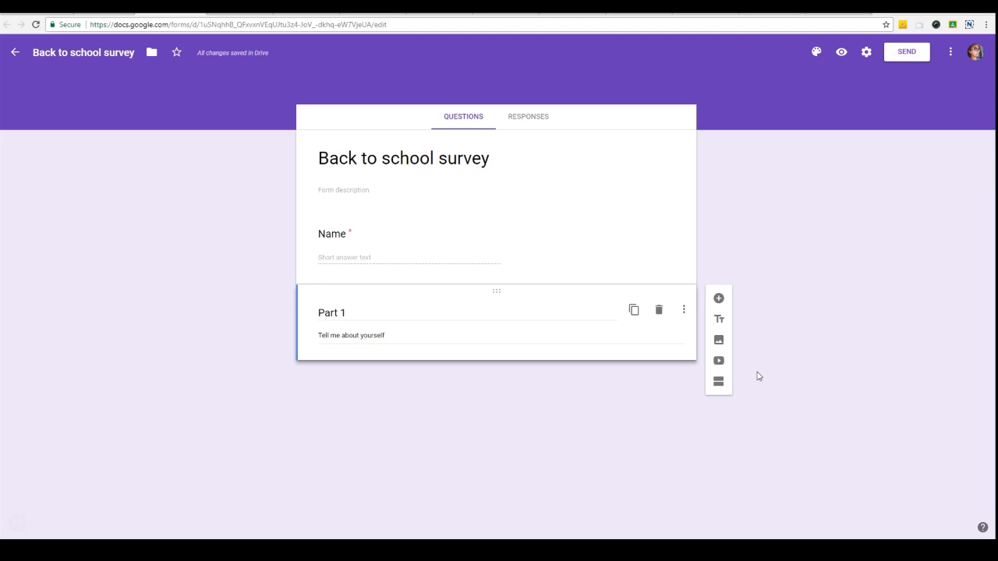
Add the question "What is your favorite subject?" below Part 1 and set its type to multiple choice.
click(718, 299)
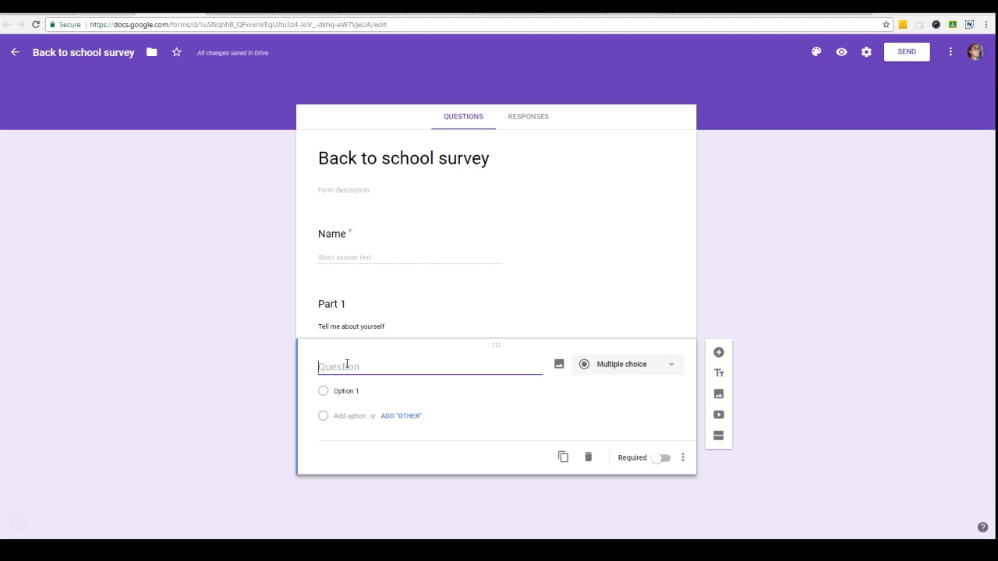
text(What is you)
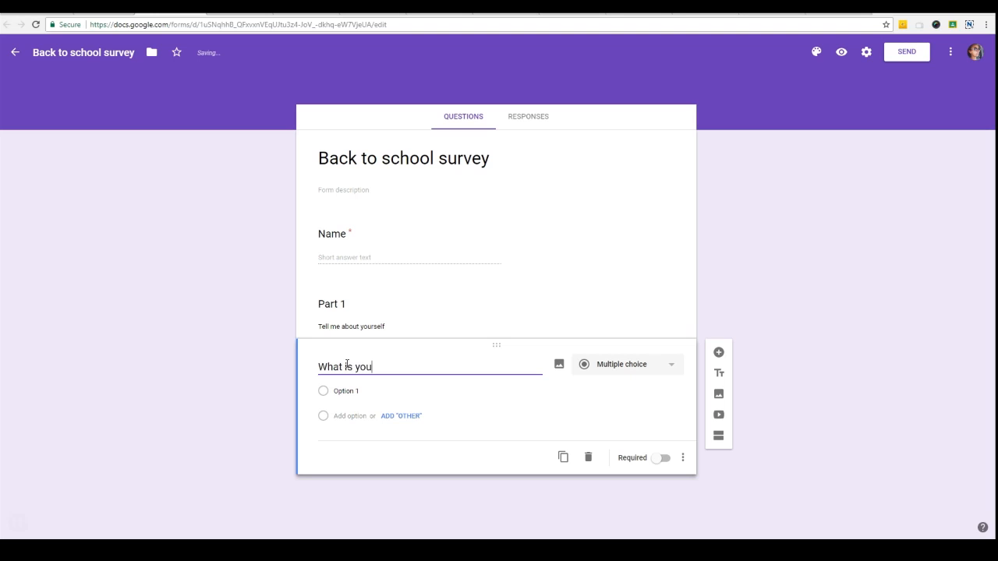
text(r favorite subject?)
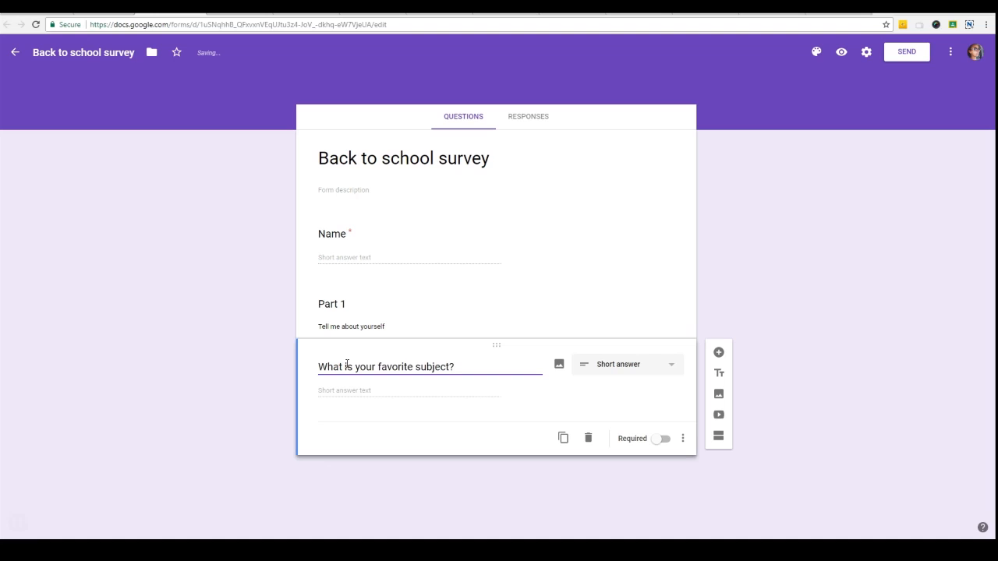
click(661, 372)
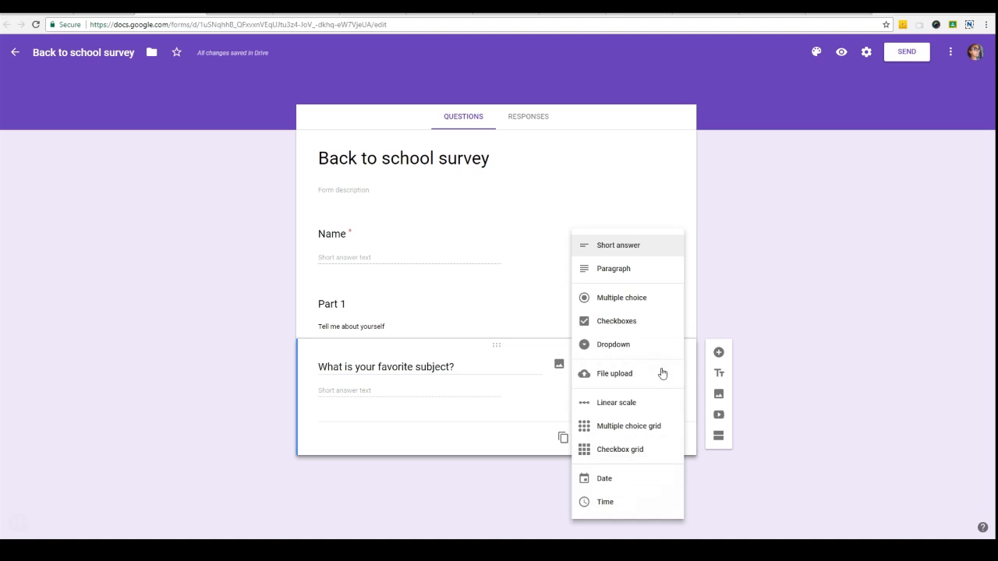
click(624, 300)
Enter ELA, SS, SCI and Math as the first four answer options of the favorite subject question.
click(362, 391)
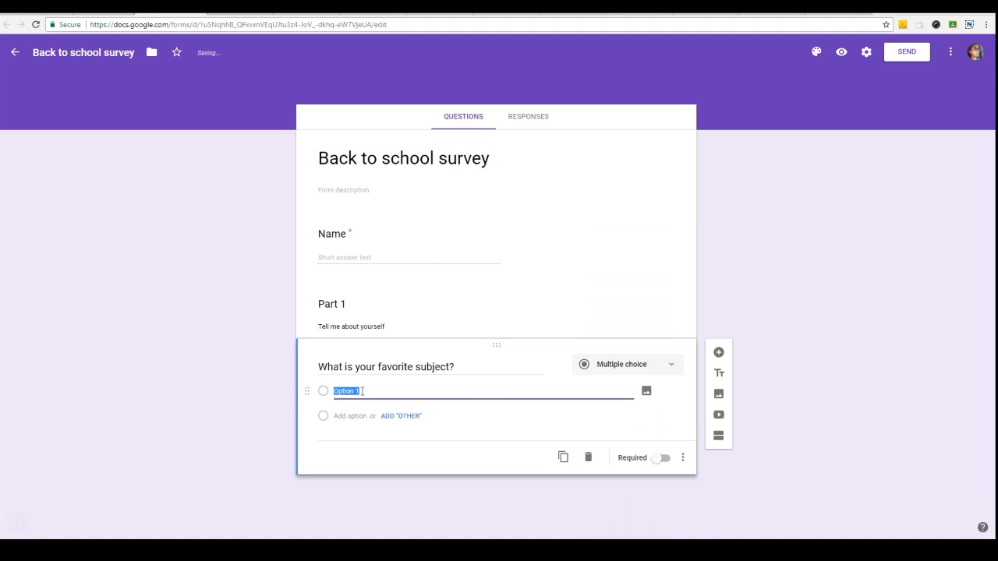
text(ELA)
key(Tab)
click(350, 416)
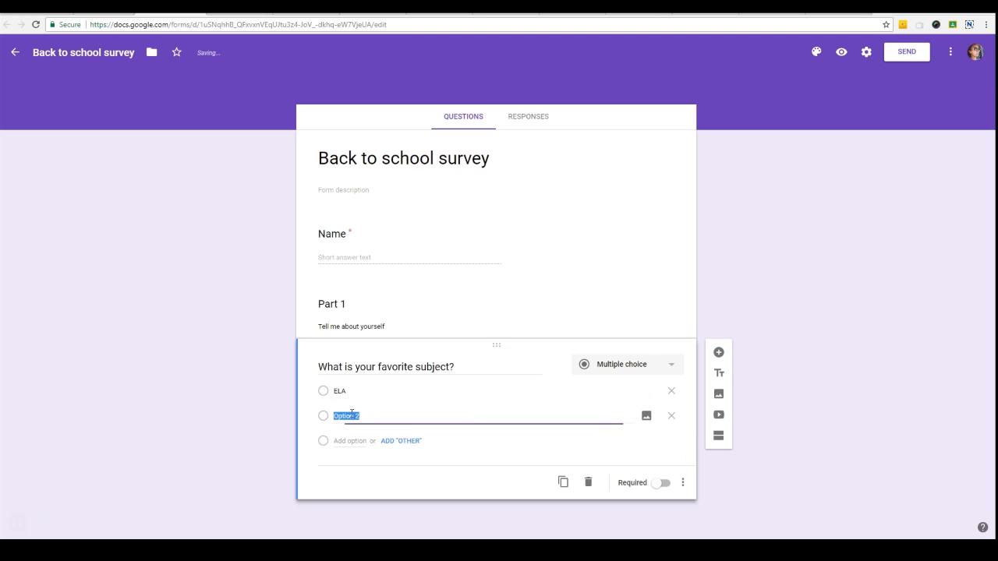
text(ss)
click(349, 441)
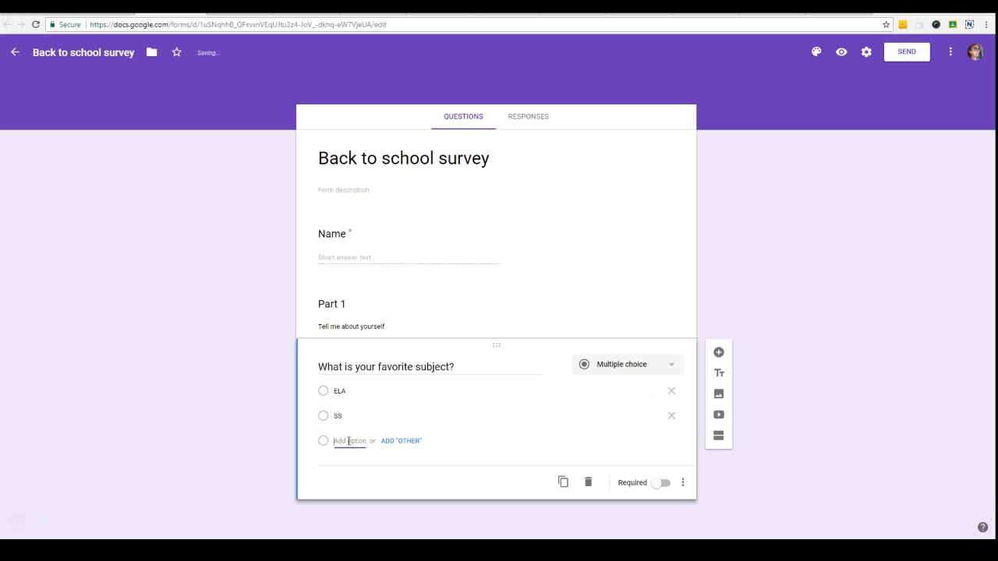
text(scI)
click(345, 466)
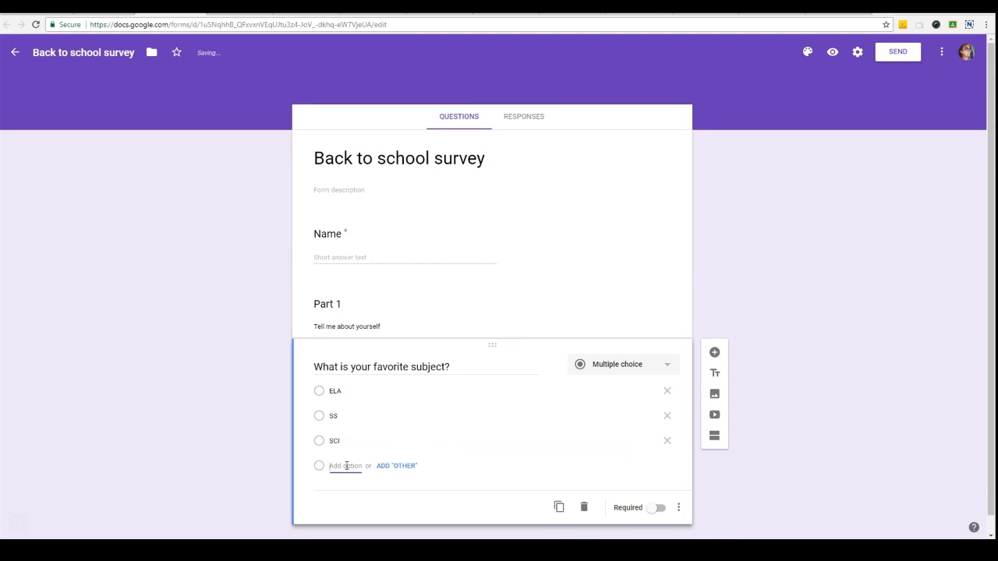
text(Math)
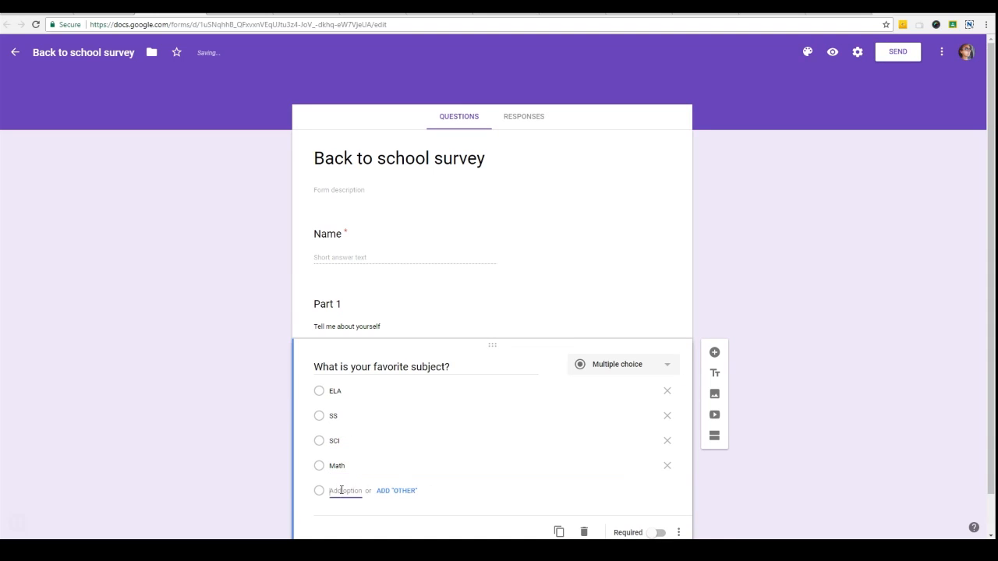
Add the options Art, PE and Music to the favorite subject question and make the question required.
click(341, 489)
text(Art)
click(345, 514)
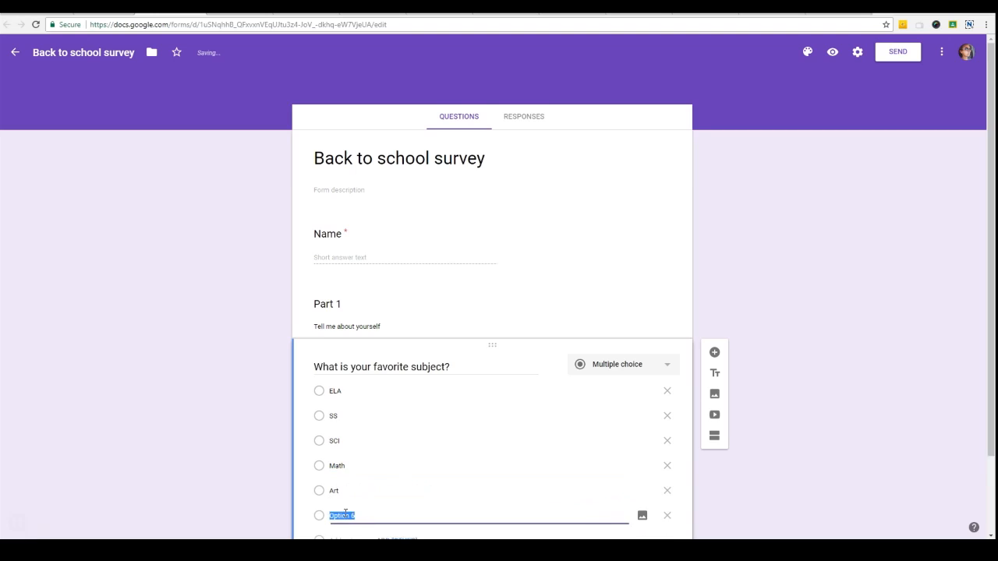
text(PE)
click(335, 448)
text(Music)
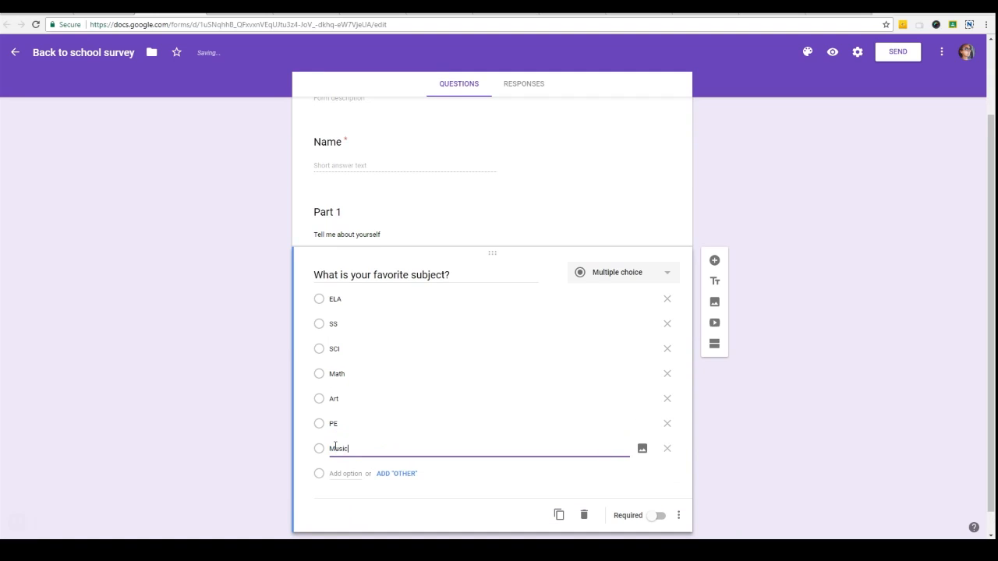
click(396, 473)
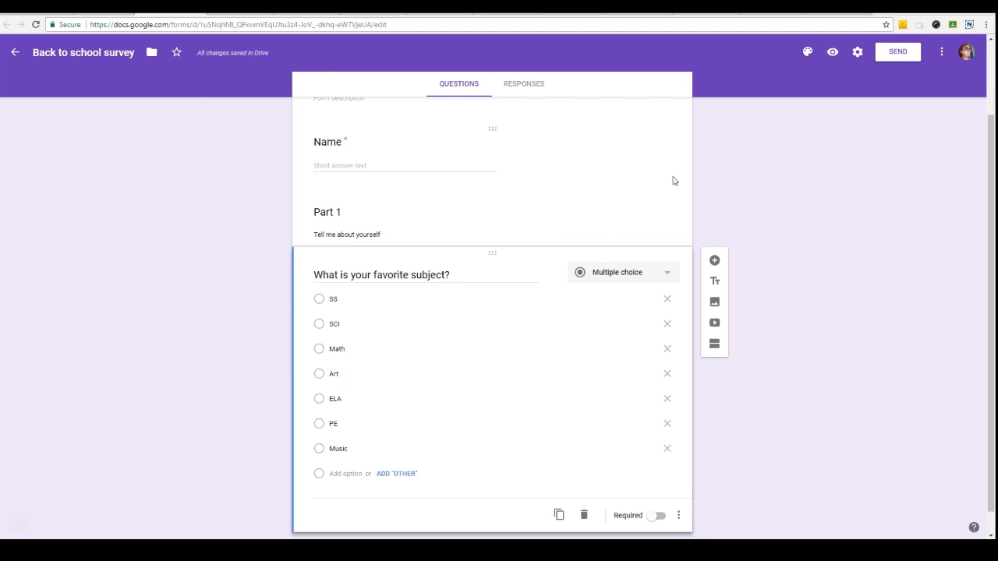
click(657, 516)
Add a linear scale question reading "On a scale of 1-5, rate your ability in ELA".
click(715, 261)
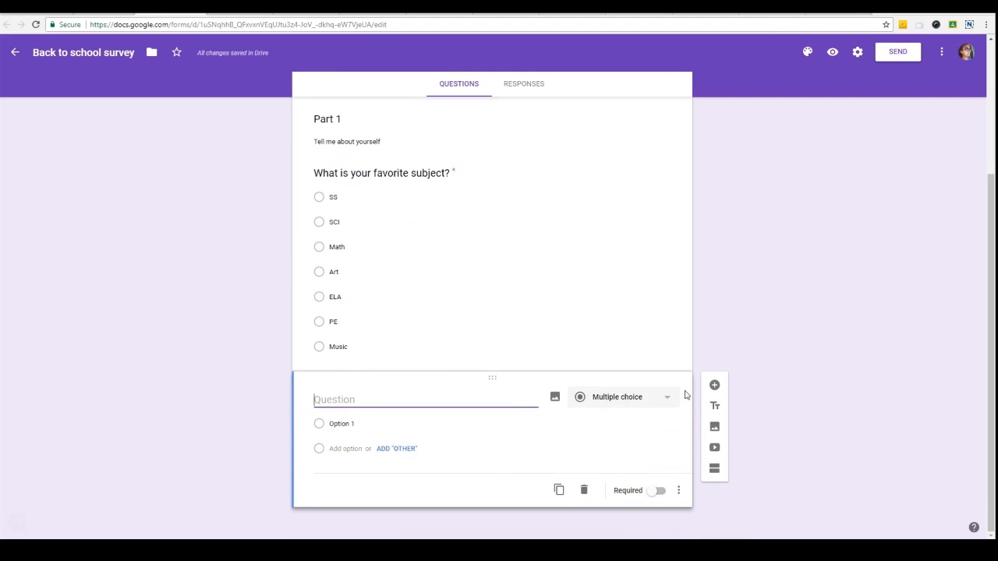
click(674, 401)
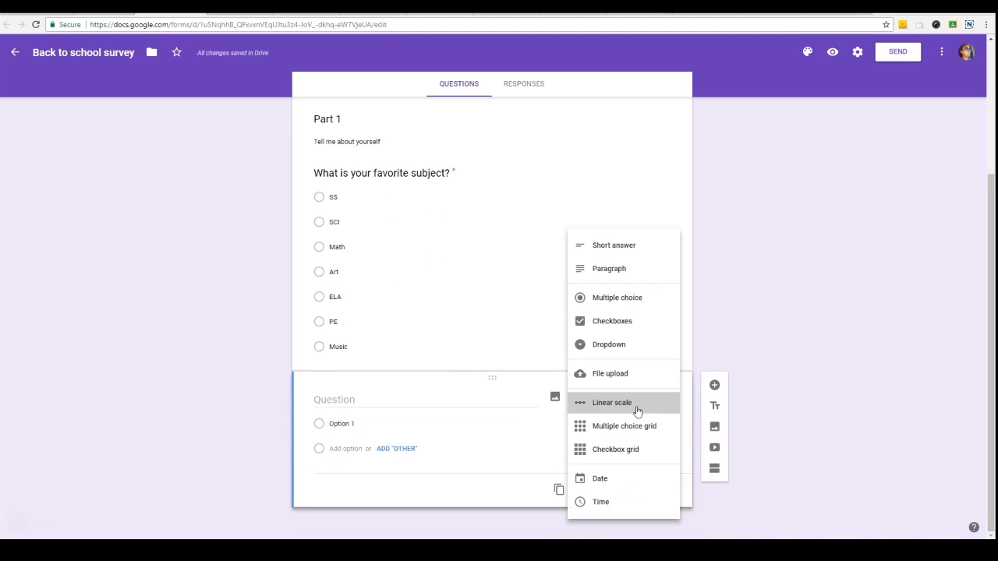
click(637, 411)
click(354, 401)
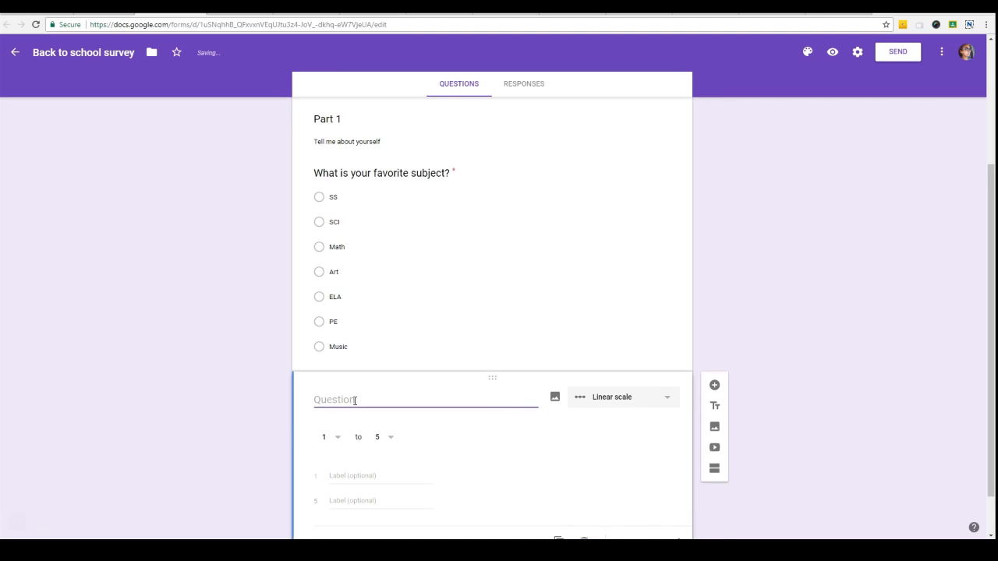
text(On a scale of 1-5, rate your ability in ELA)
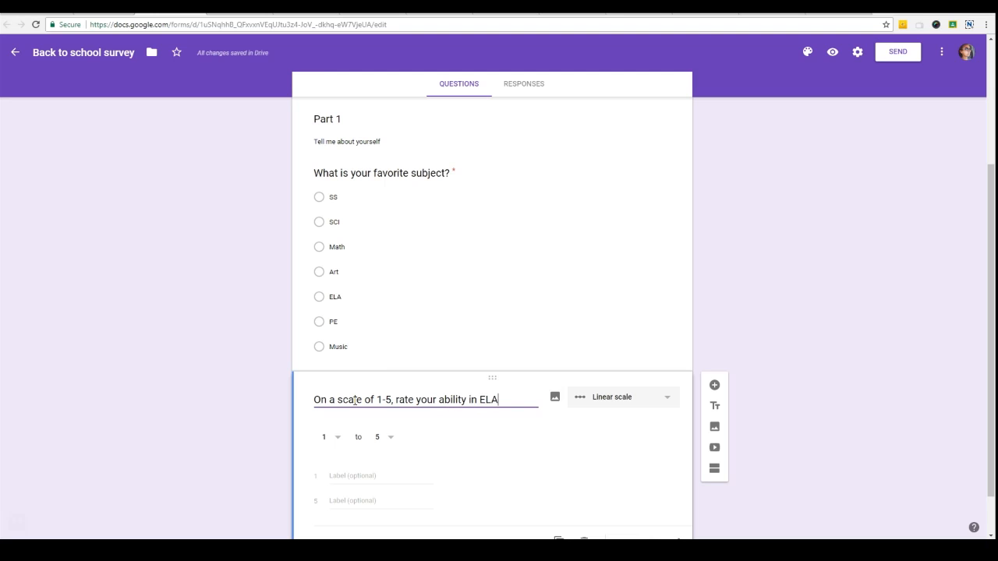
Keep the scale range at 1 to 5 and label 1 "Not confident at all" and 5 "I'm a rockstar".
click(392, 441)
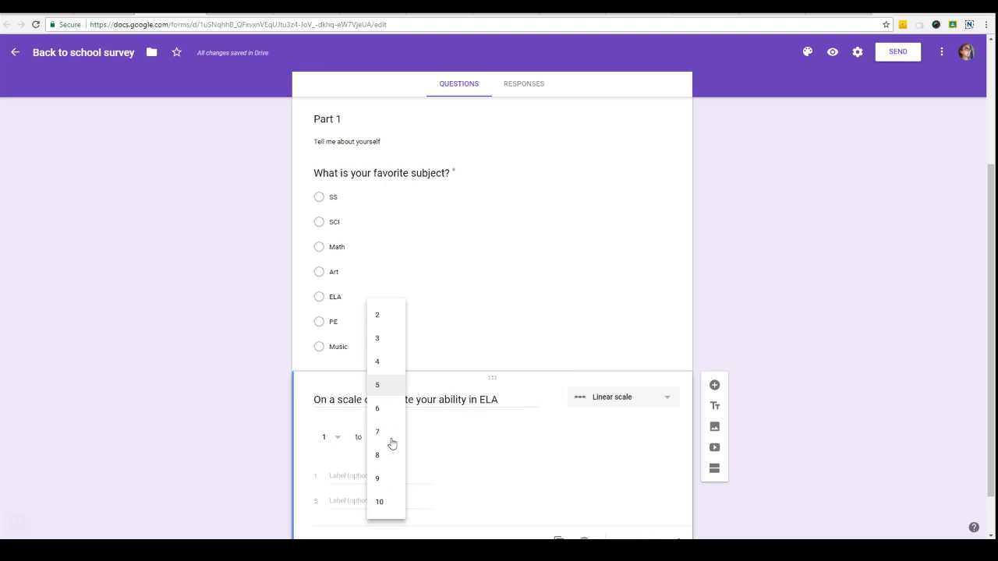
click(443, 439)
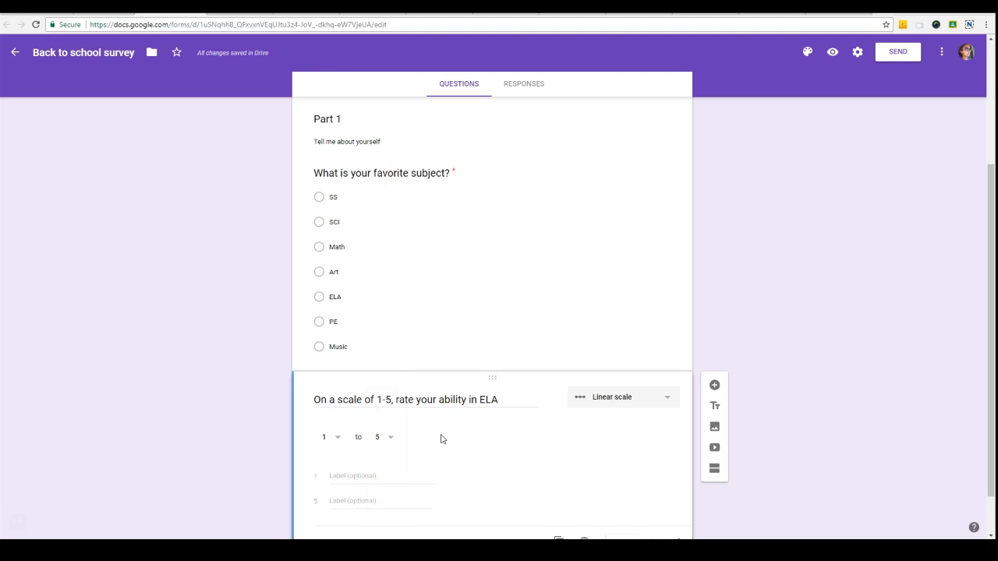
click(349, 476)
text(Not confident at all)
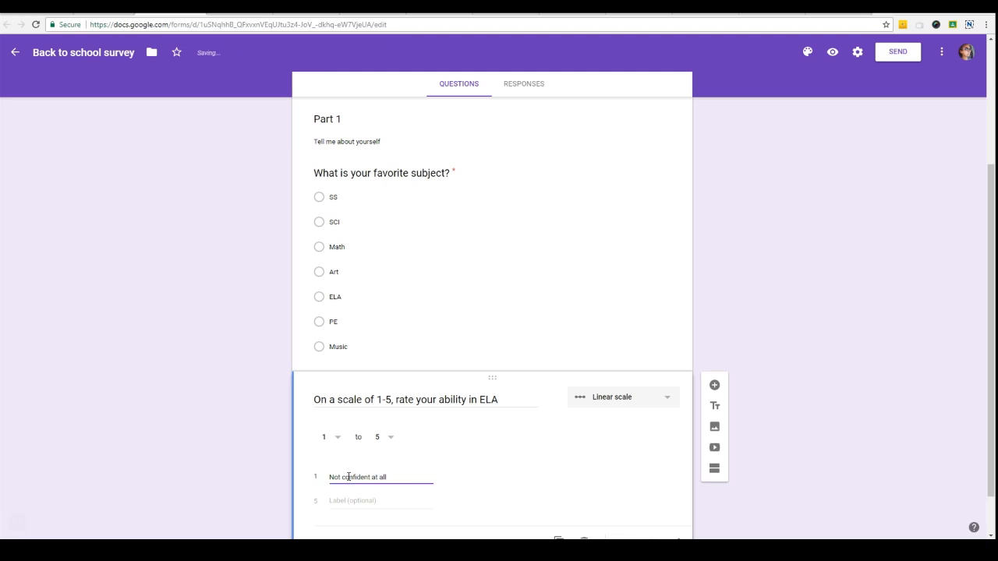
click(345, 501)
text(I)
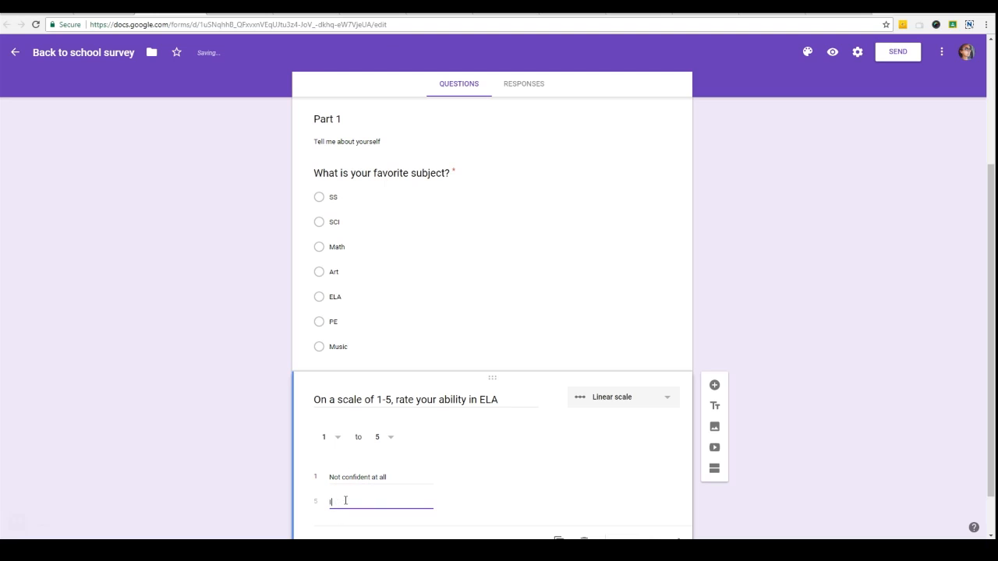
text('m a rockstar)
scroll(383, 452, down, 1)
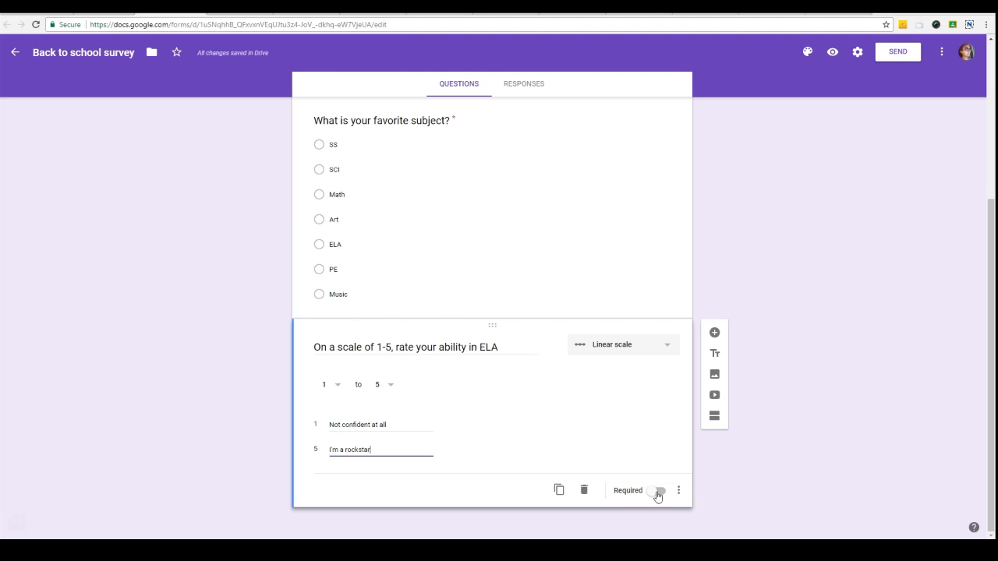
Make the ELA rating question required and add a checkboxes question below it with three options.
click(657, 493)
click(715, 334)
click(667, 399)
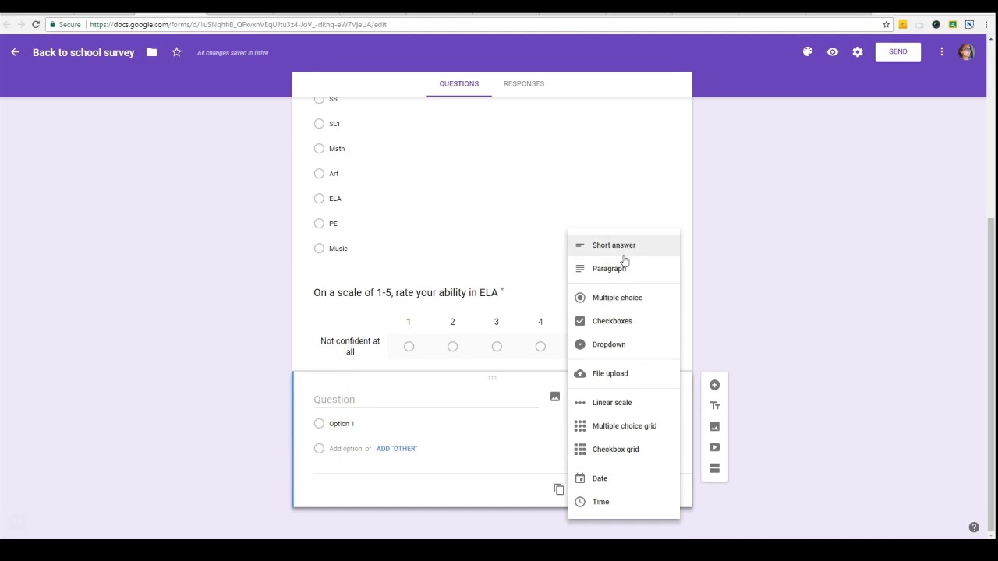
click(632, 322)
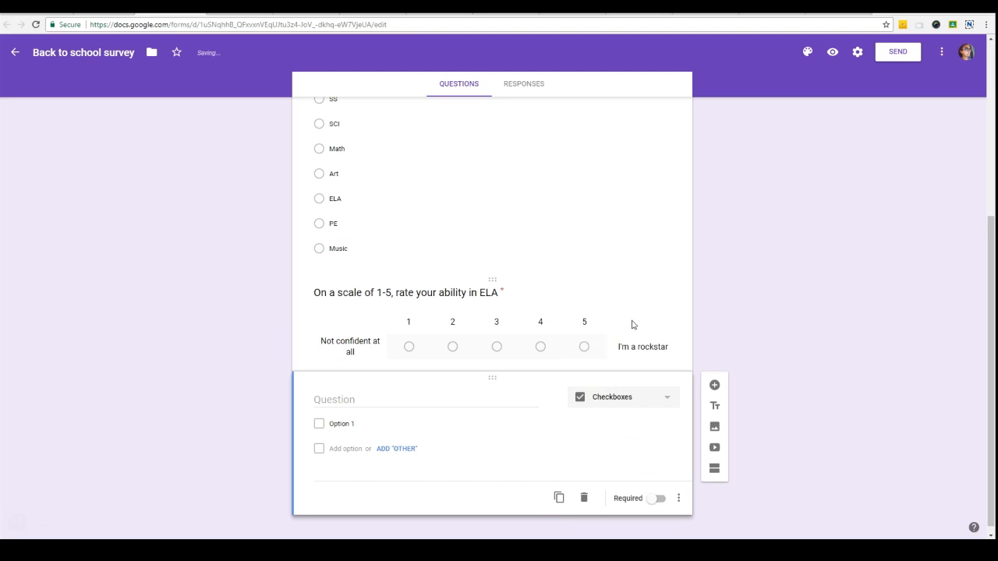
click(335, 448)
click(347, 473)
Change the new question's type to Dropdown and title it "What's your favorite food".
click(664, 400)
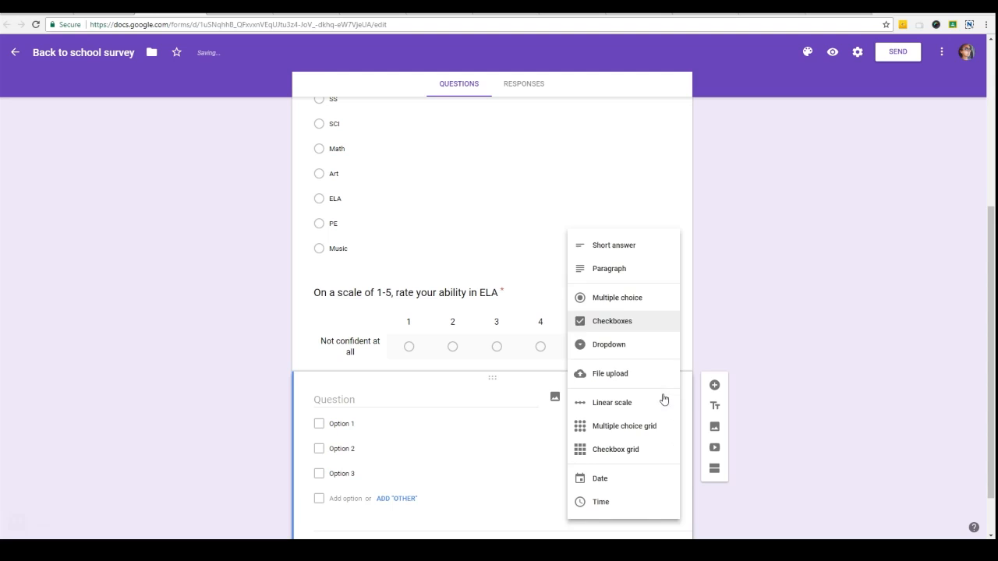
click(647, 350)
click(378, 397)
text(What's your favorite food)
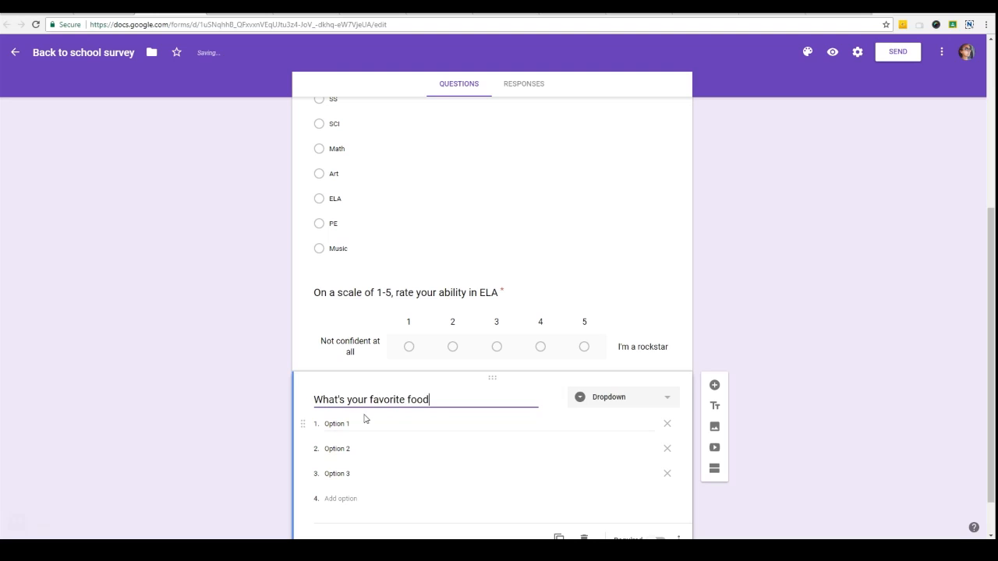
Enter A, B, C and D as the four answer options of the favorite food question.
click(346, 423)
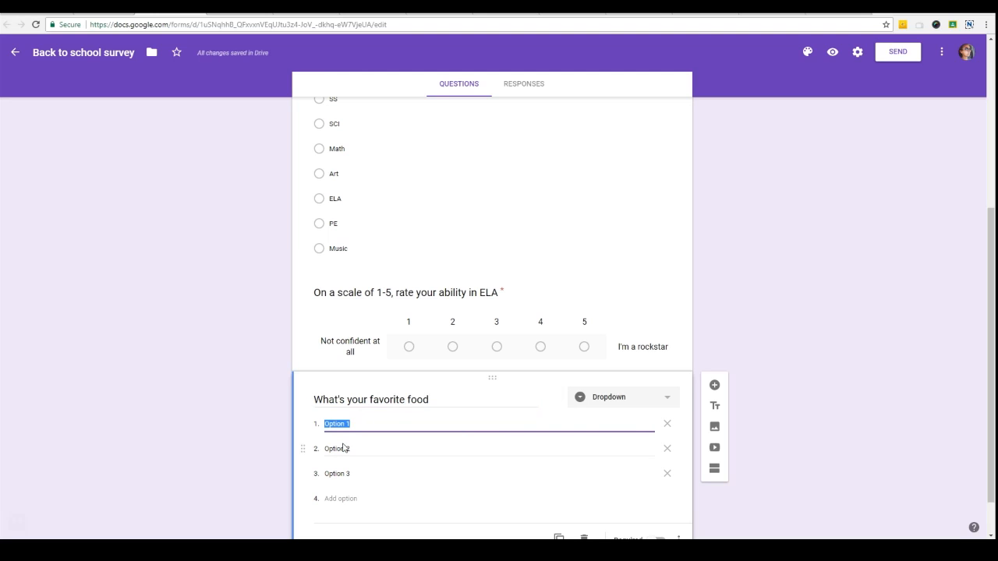
text(A)
click(343, 448)
text(B)
click(340, 473)
text(C)
click(340, 498)
text(D)
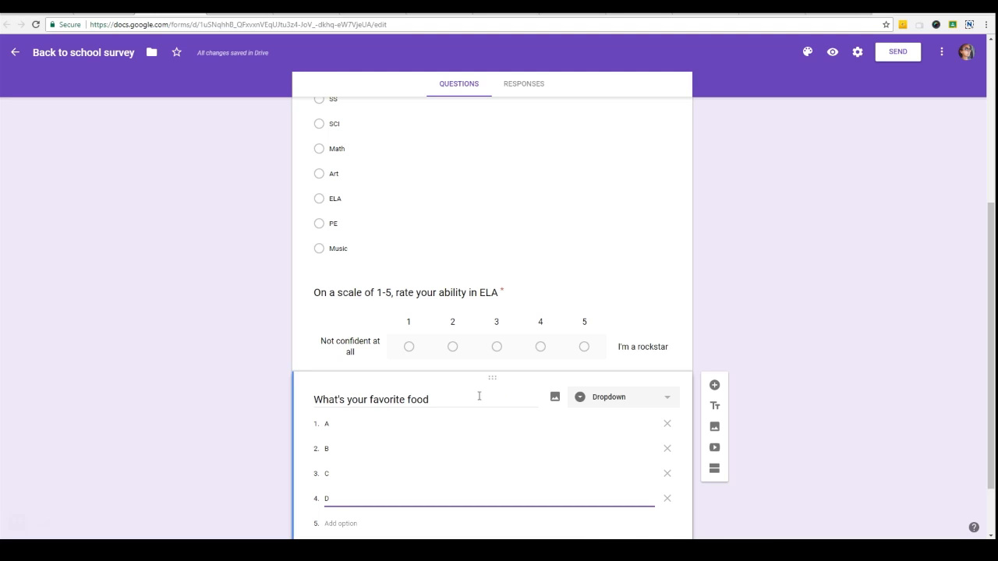
Add another question with the stack-of-books picture from a Google image search for "books", and shrink the picture.
scroll(549, 429, down, 2)
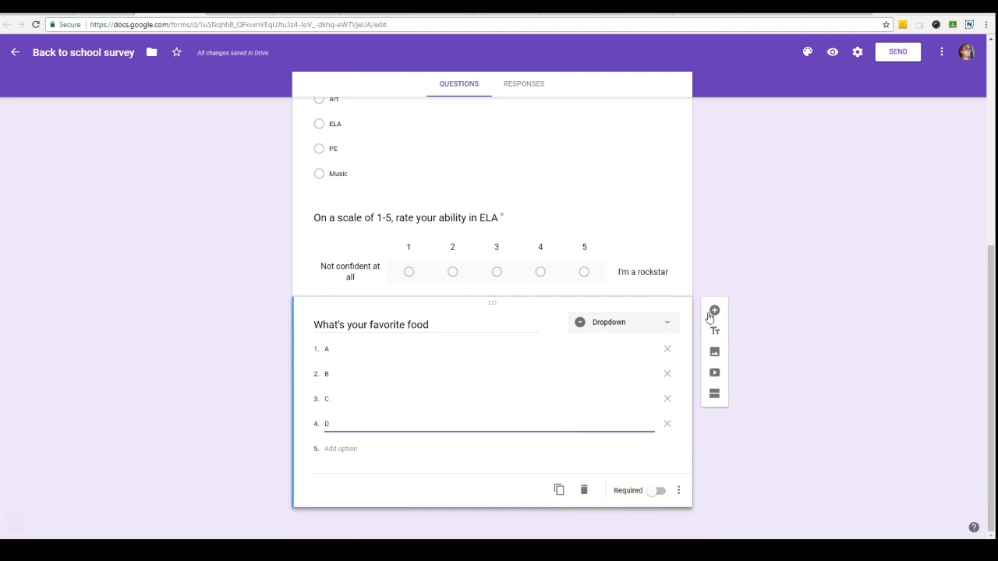
click(714, 310)
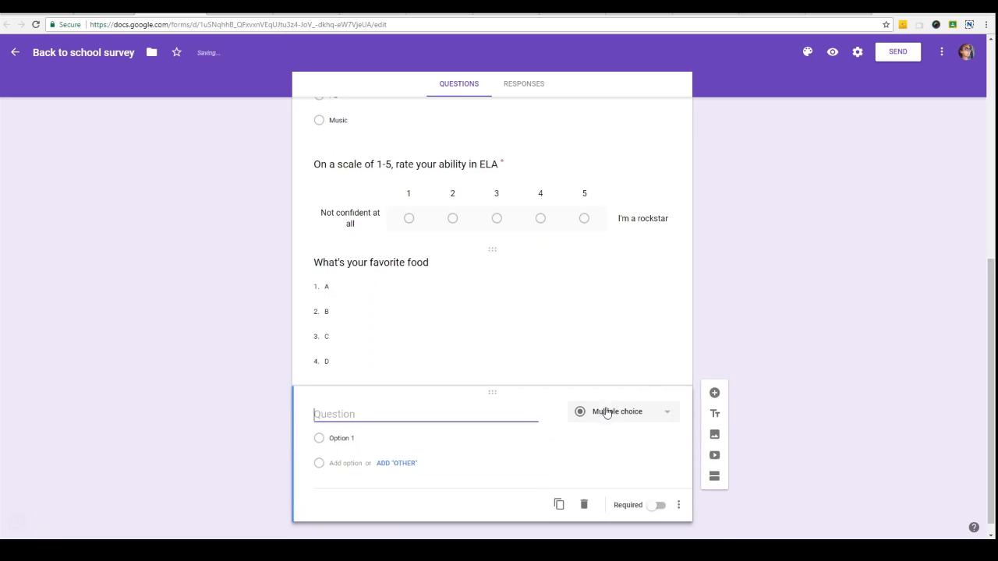
click(555, 400)
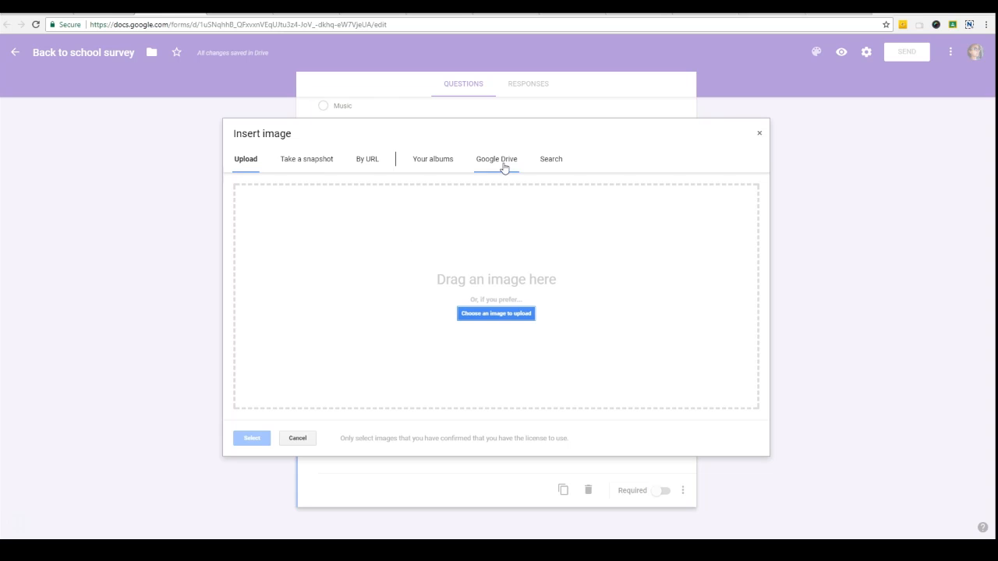
click(375, 162)
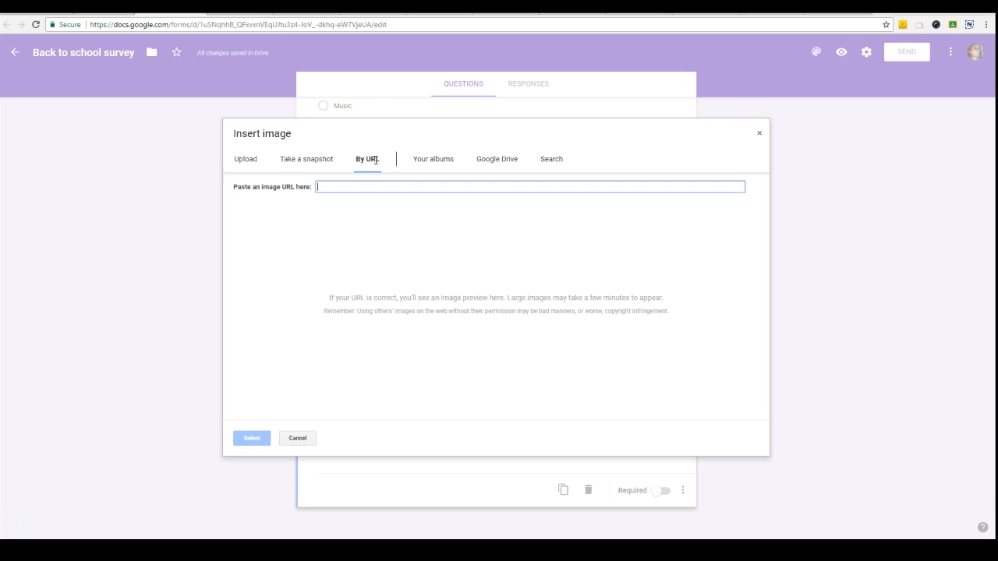
click(557, 169)
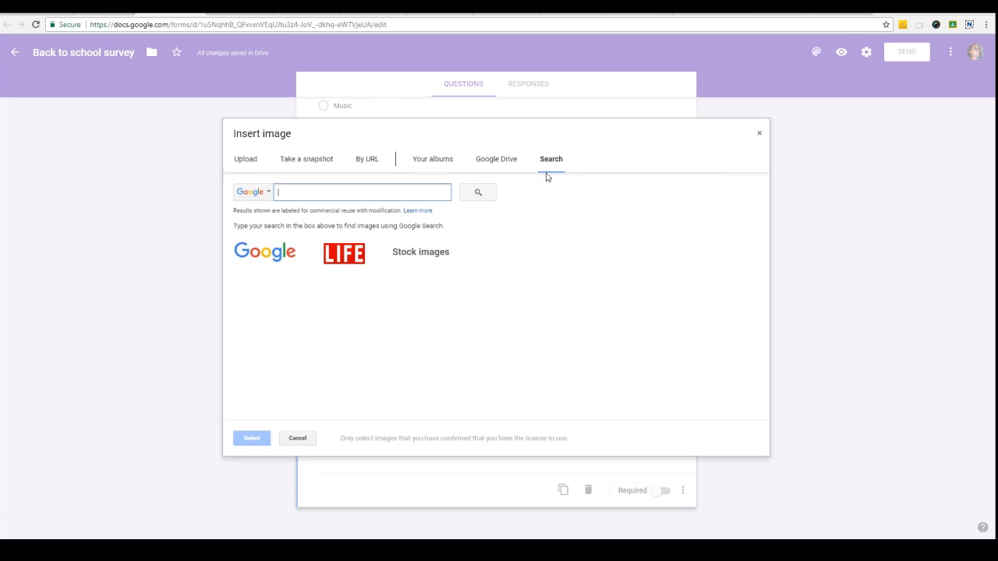
text(boo)
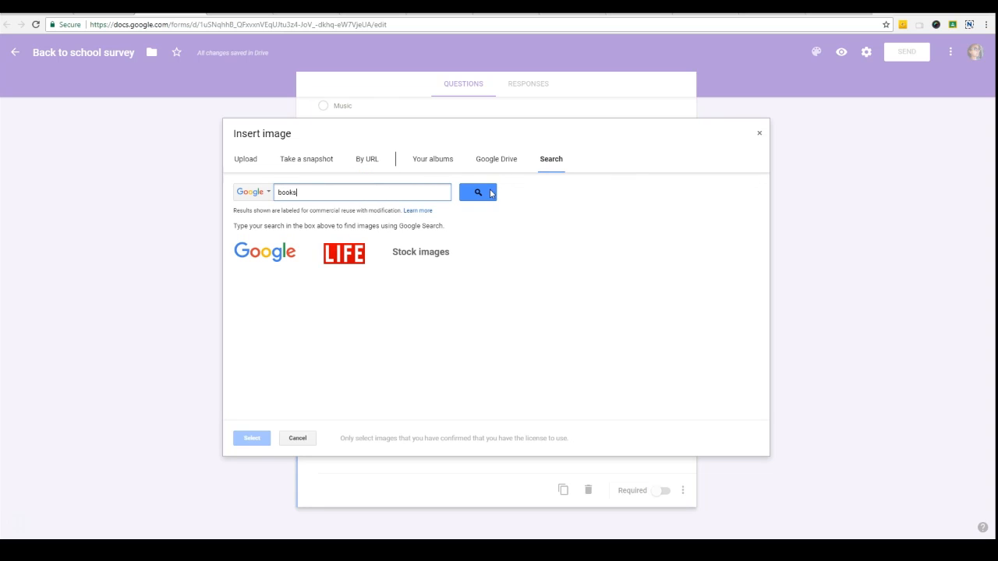
text(ks)
click(491, 193)
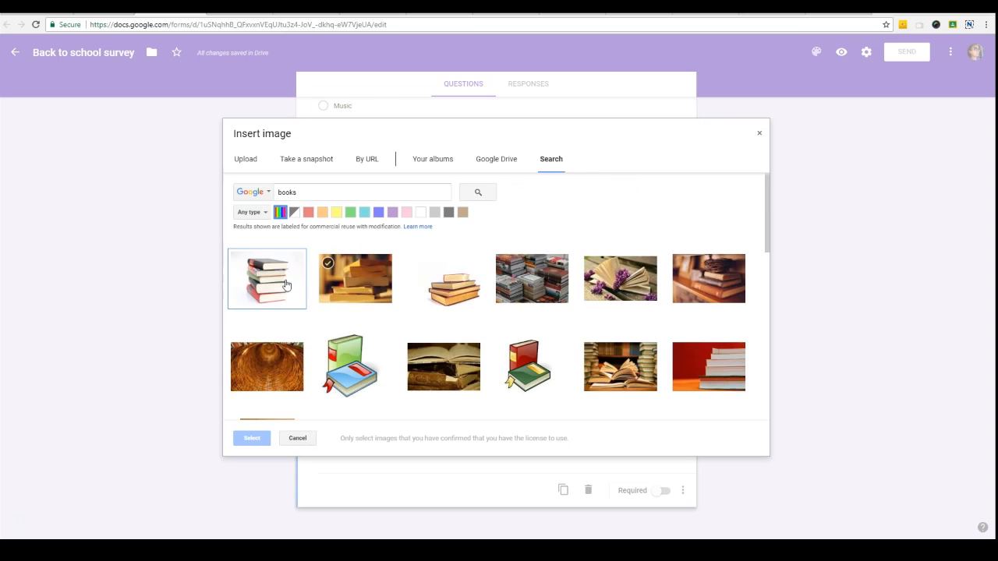
click(286, 286)
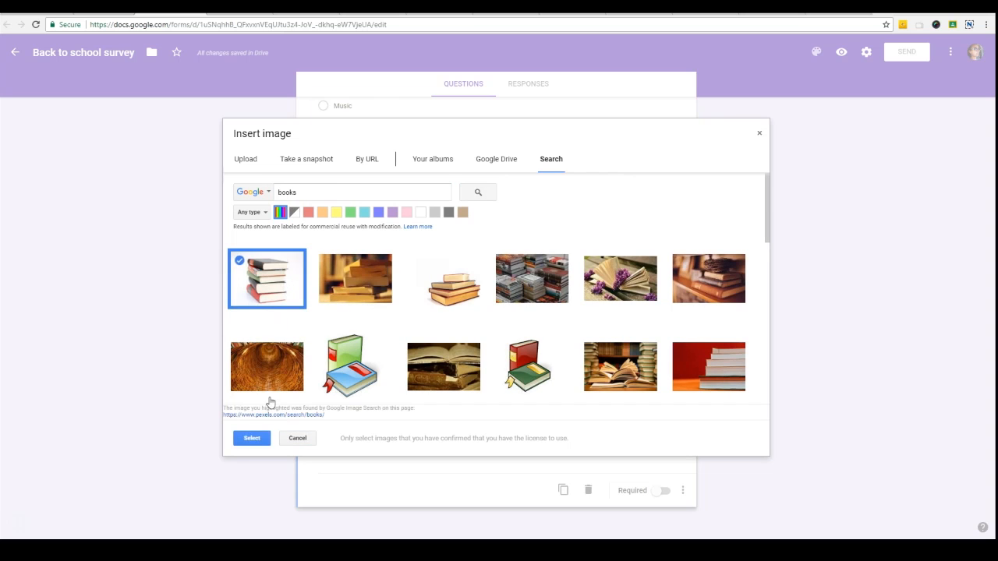
click(254, 441)
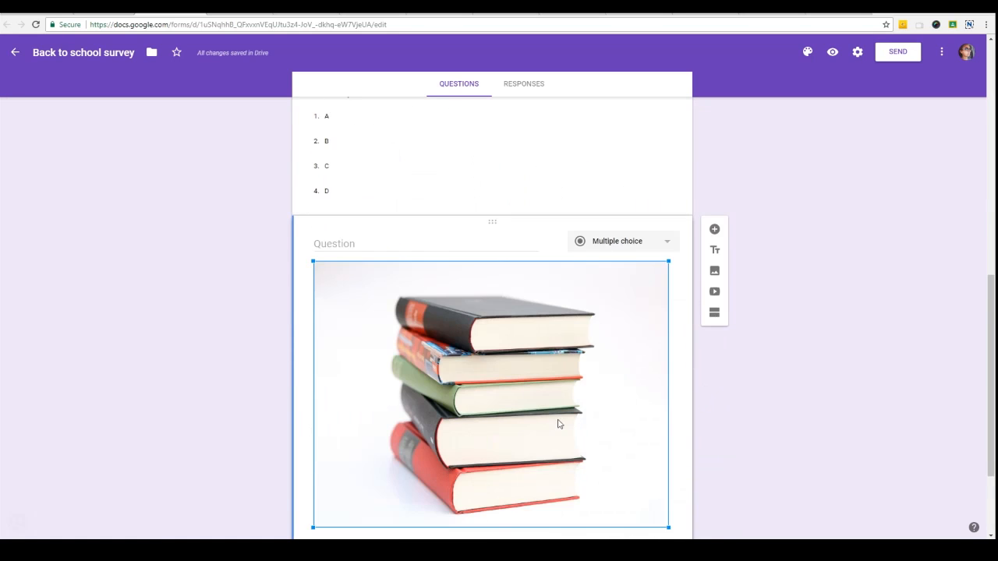
drag(667, 425, 524, 314)
Title the picture question "What is your favorite book" and make it required.
click(363, 216)
text(What is your )
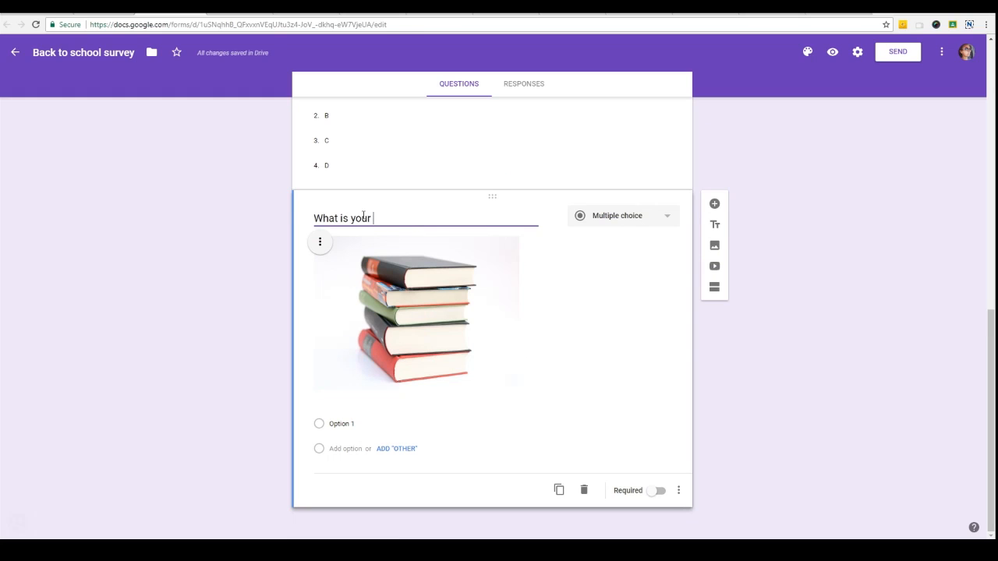
text(favorite book)
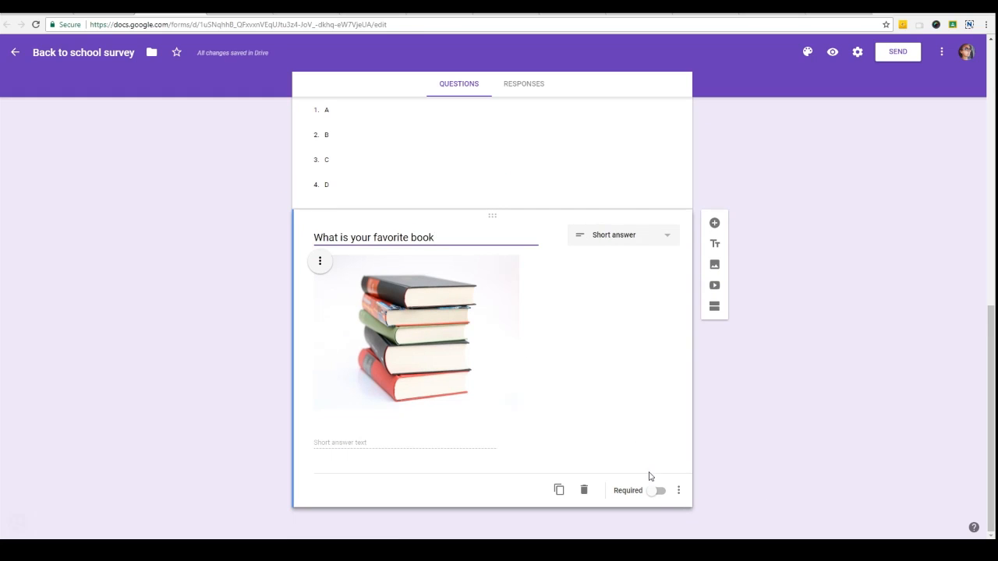
click(658, 492)
Move the favorite book question up to directly below the Part 1 heading, above the favorite subject question.
scroll(545, 387, up, 3)
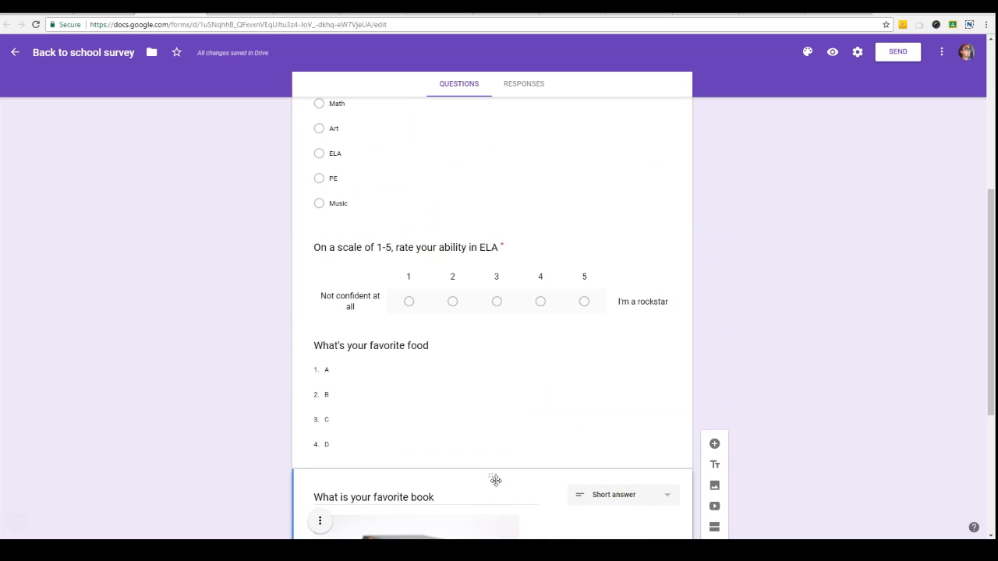
drag(494, 473, 500, 171)
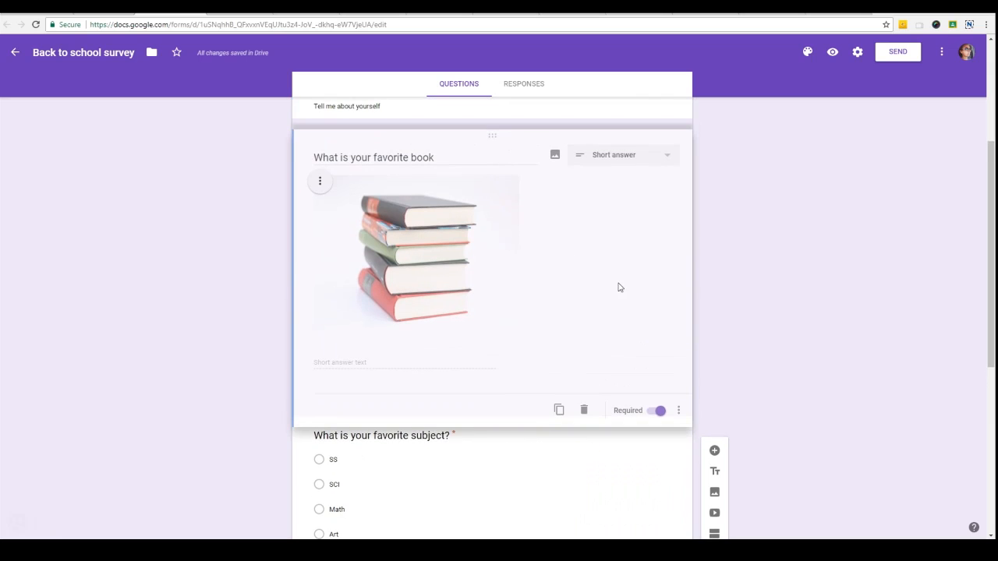
scroll(777, 374, down, 3)
scroll(778, 374, up, 4)
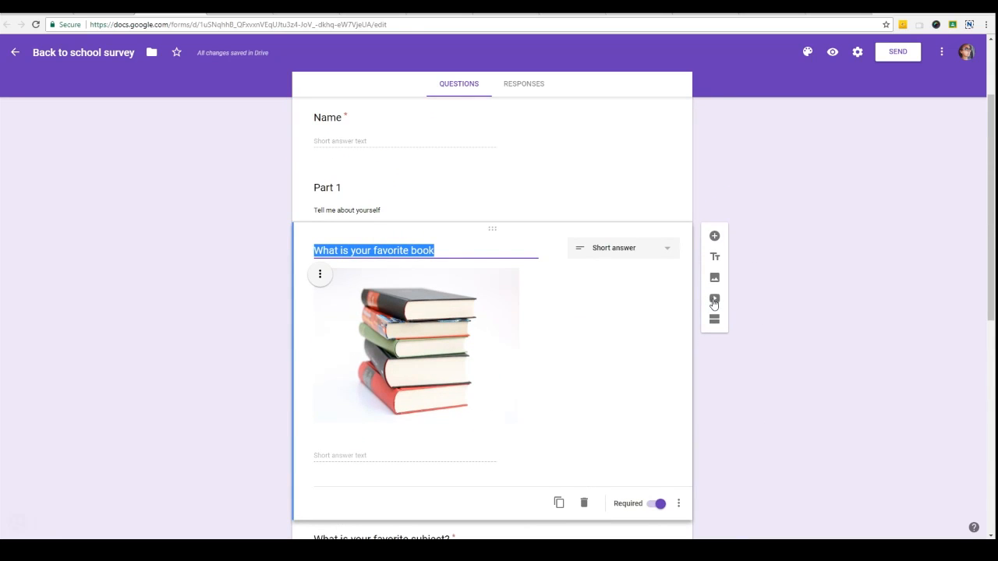
Insert the YouTube video "THE FIRST DAY OF SCHOOL!" below the favorite book question, searching for "first day of school".
click(714, 302)
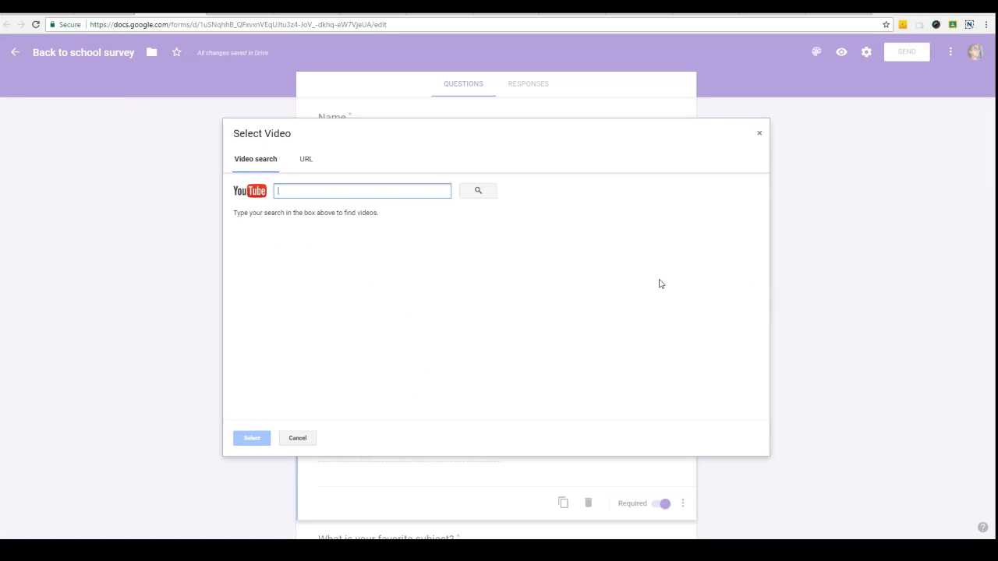
text(first day of school)
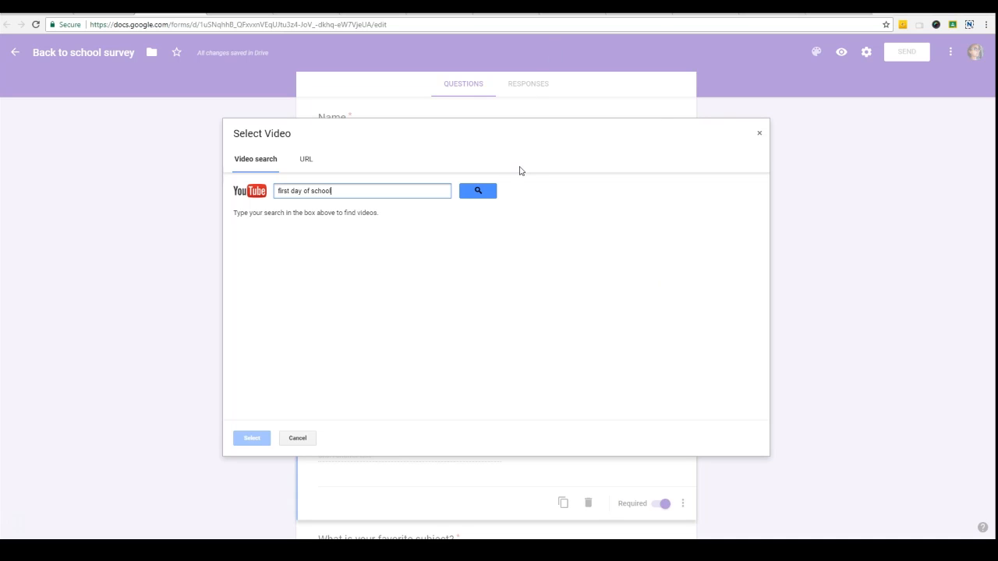
click(482, 194)
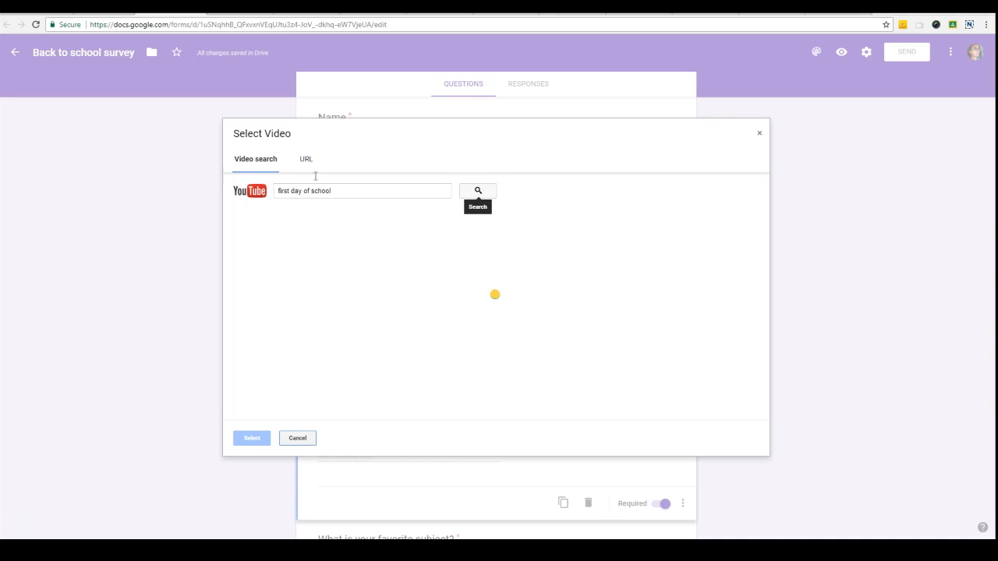
click(349, 245)
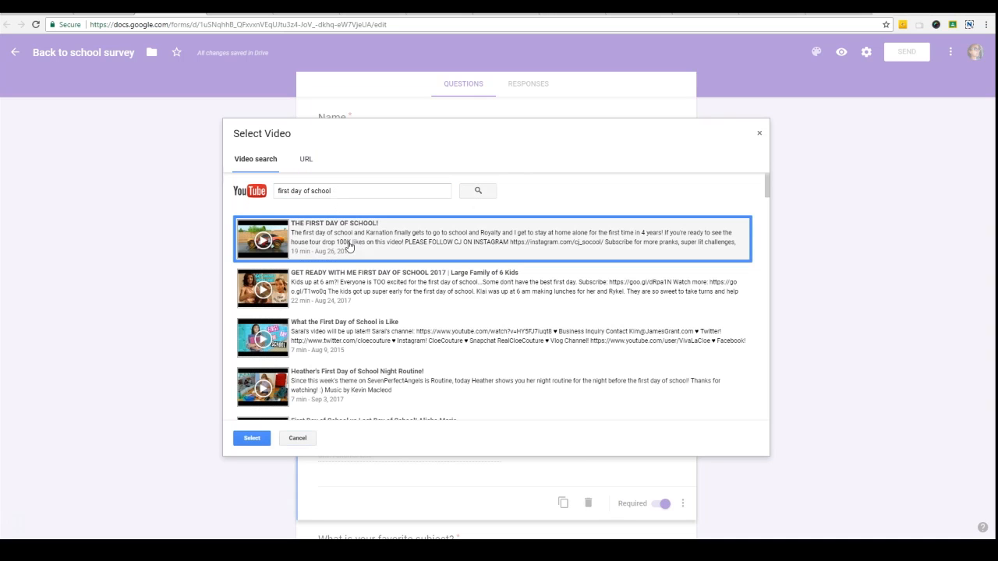
click(257, 438)
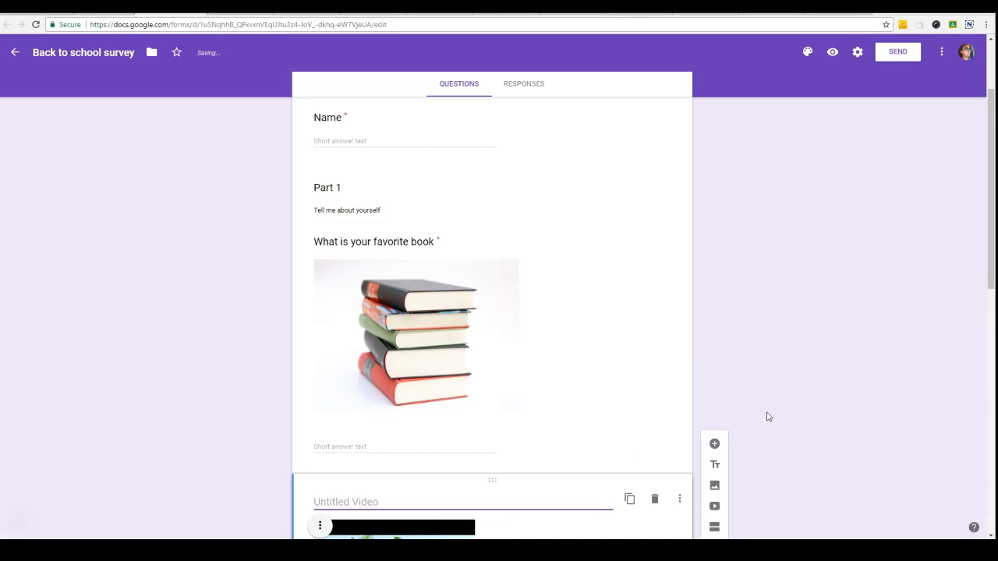
scroll(809, 405, down, 3)
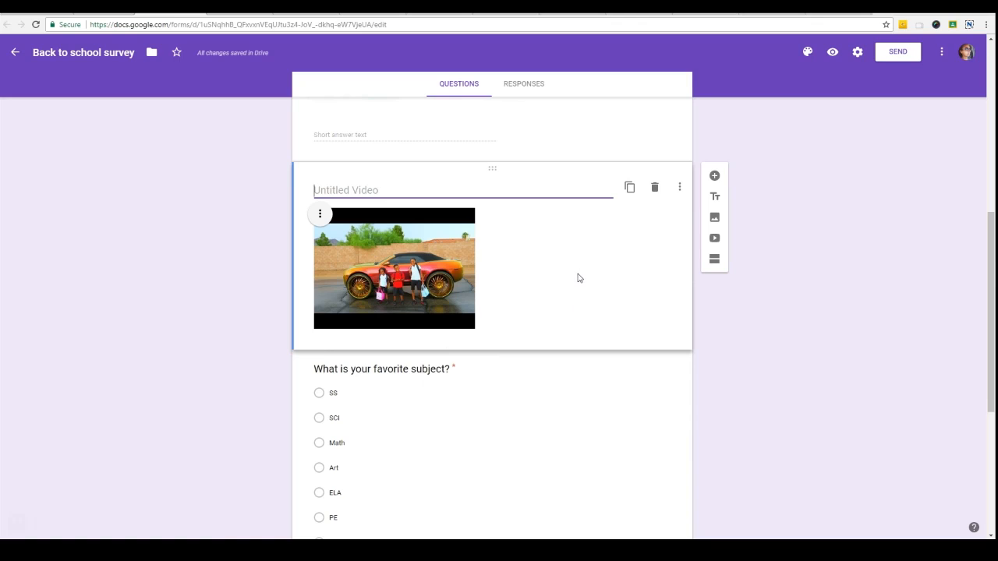
Add a section after the video and look through the choices for where section 1 leads, without changing them.
scroll(579, 278, up, 1)
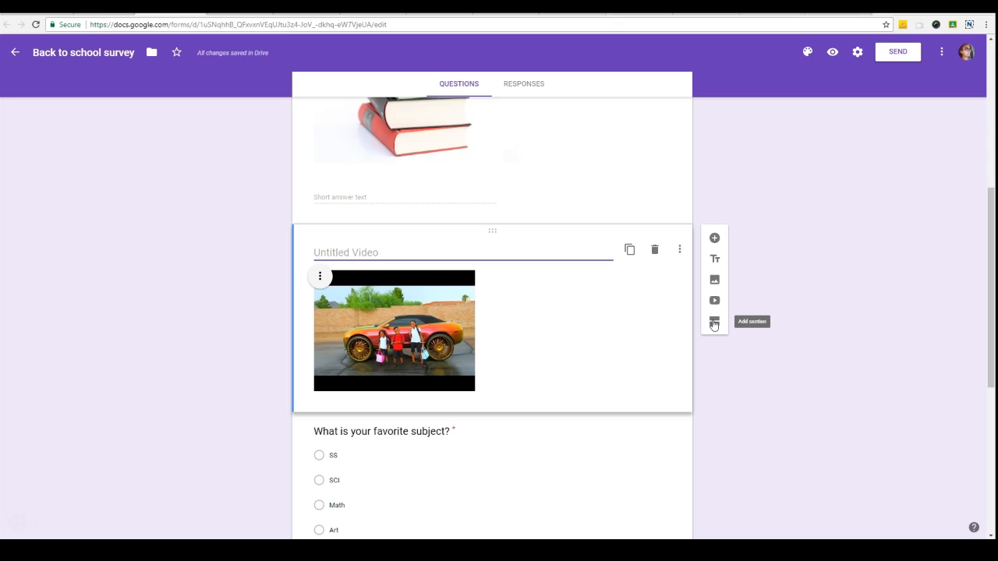
click(713, 323)
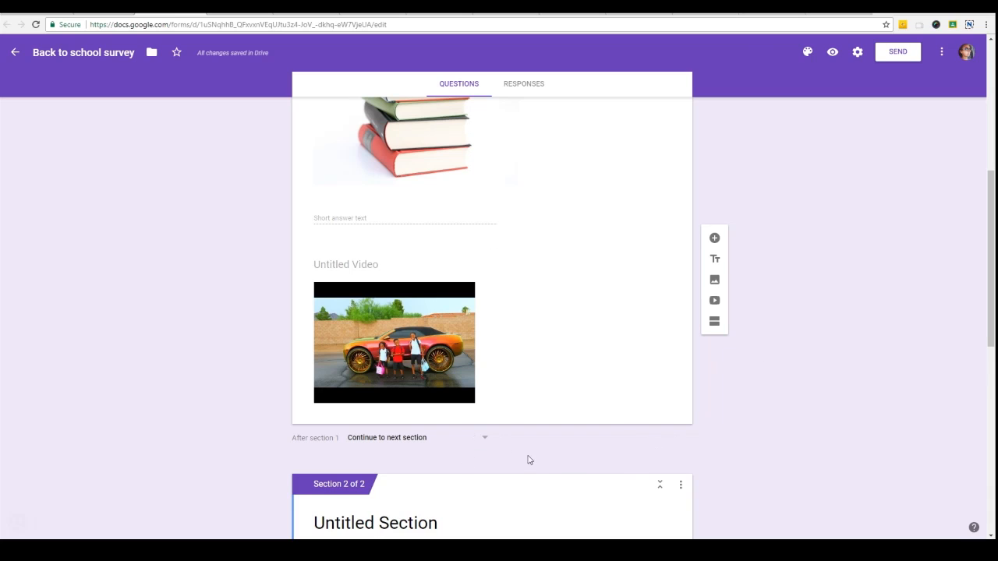
scroll(603, 422, down, 2)
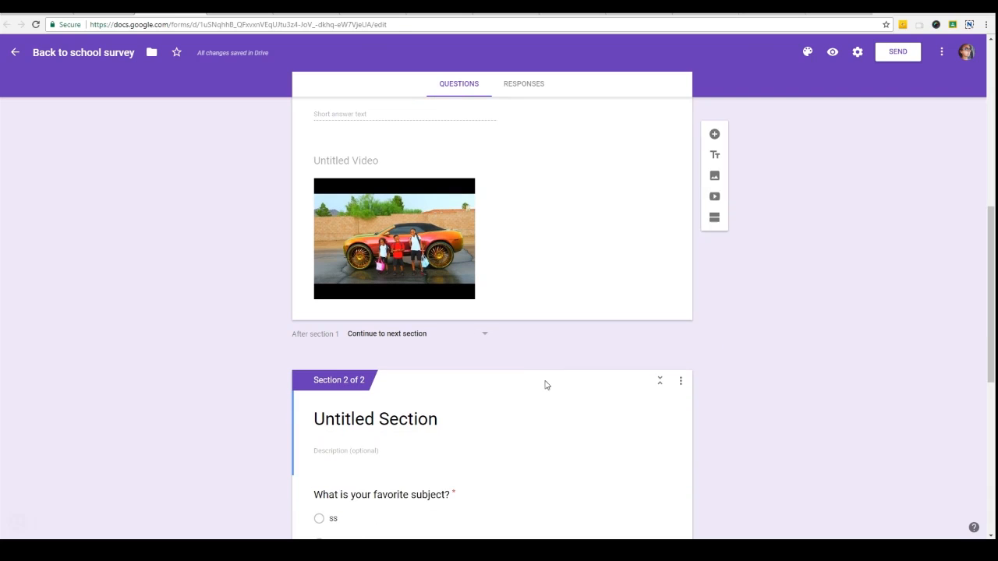
click(491, 342)
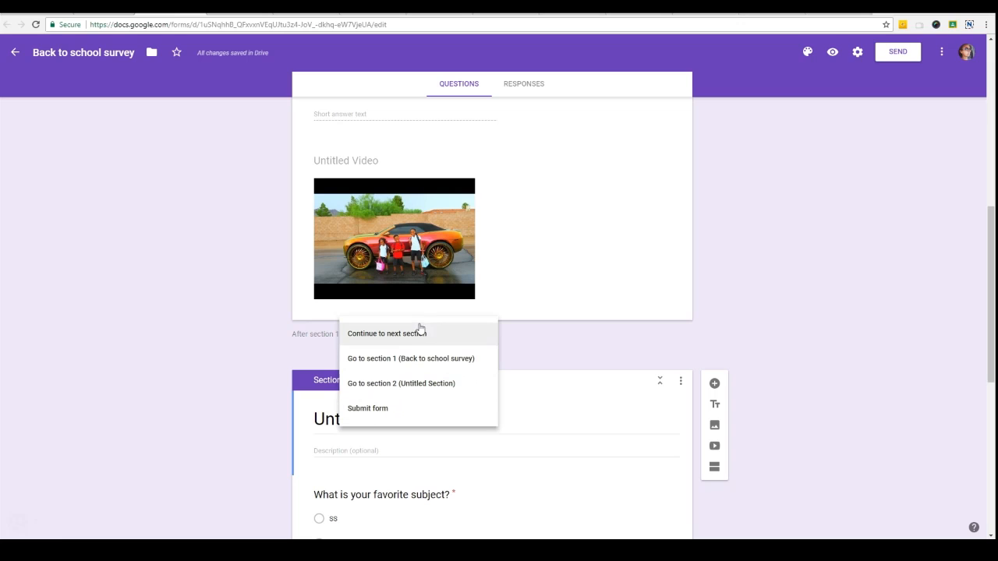
click(780, 353)
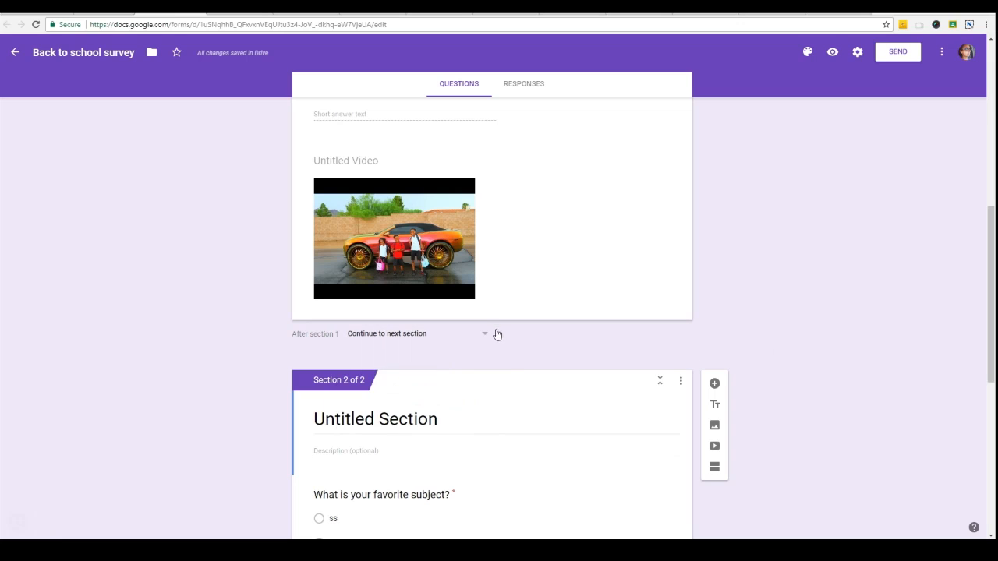
Collapse and expand the untitled section 2, and merge it with the section above.
click(660, 382)
click(660, 381)
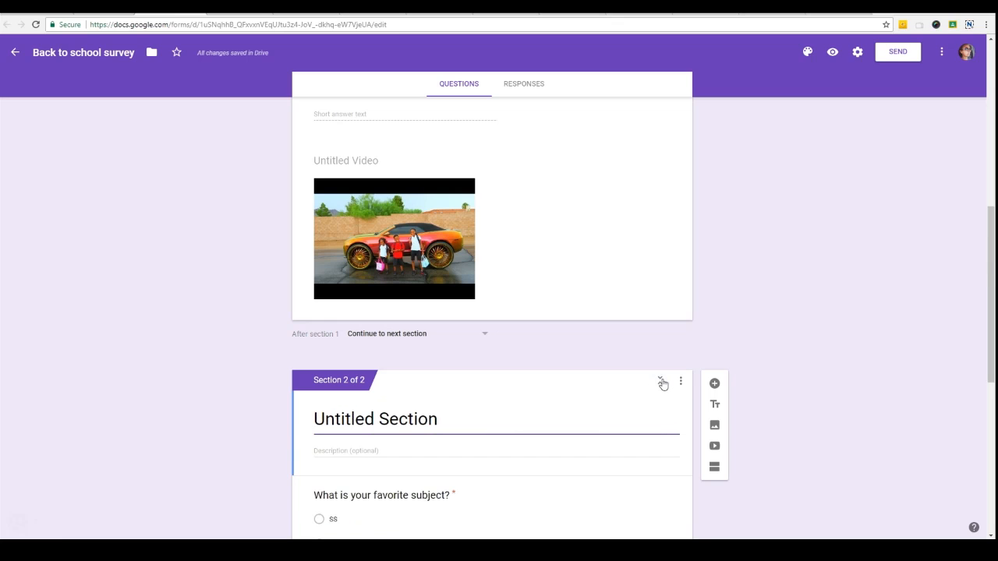
click(680, 382)
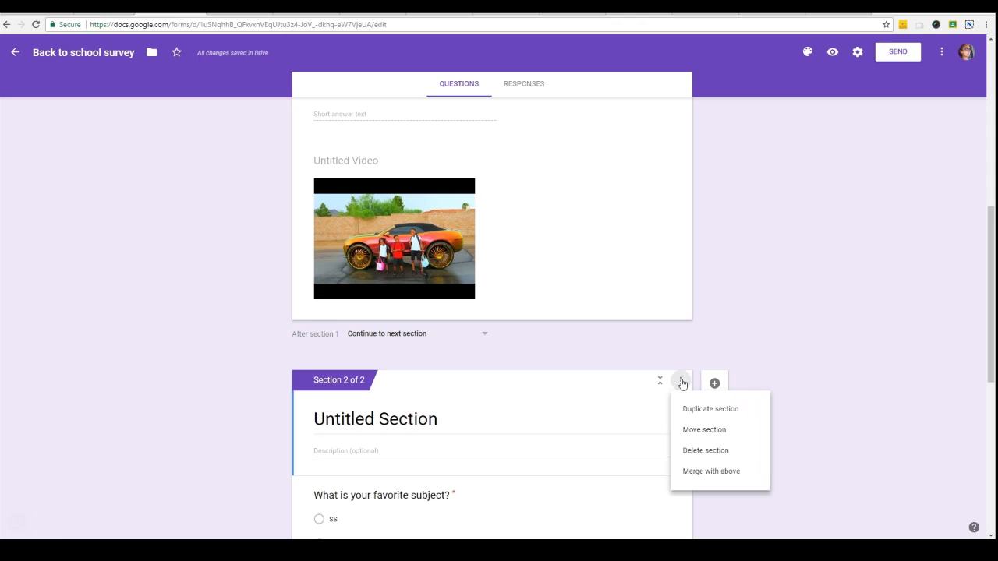
click(706, 472)
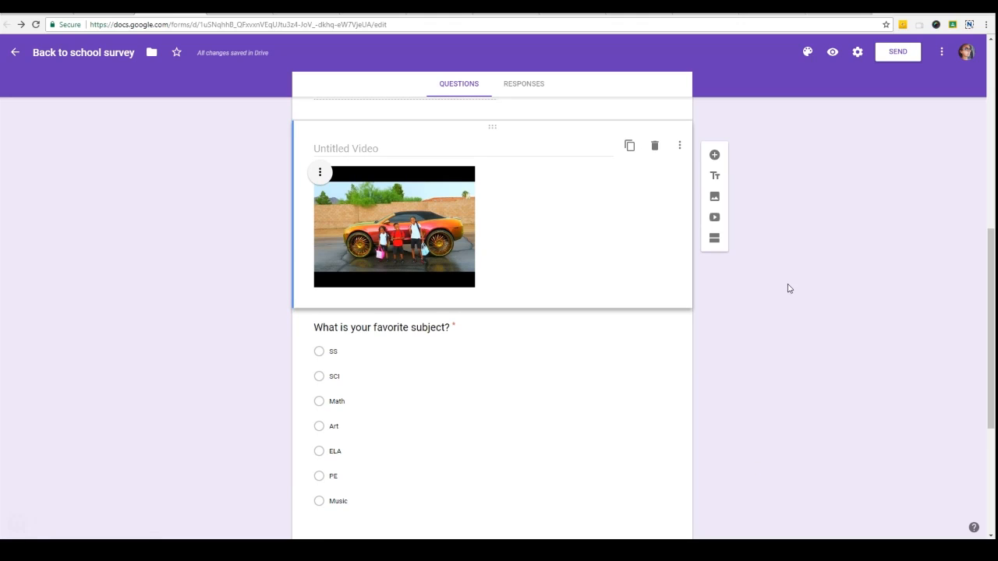
Preview the survey as respondents see it.
click(834, 54)
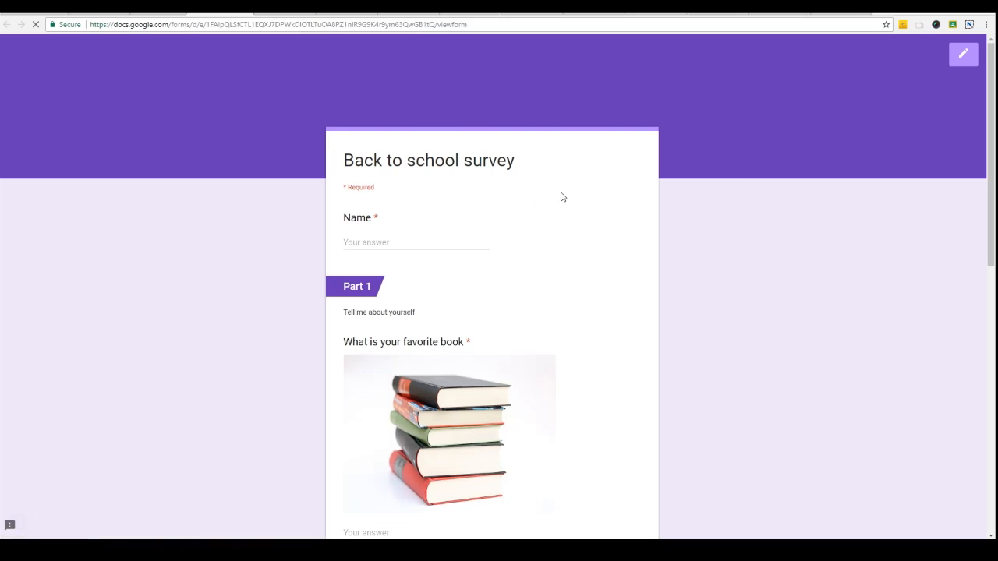
Try the ELA rating scale in the preview, ending on 1, and look through the favorite food choices without picking one.
scroll(646, 267, down, 7)
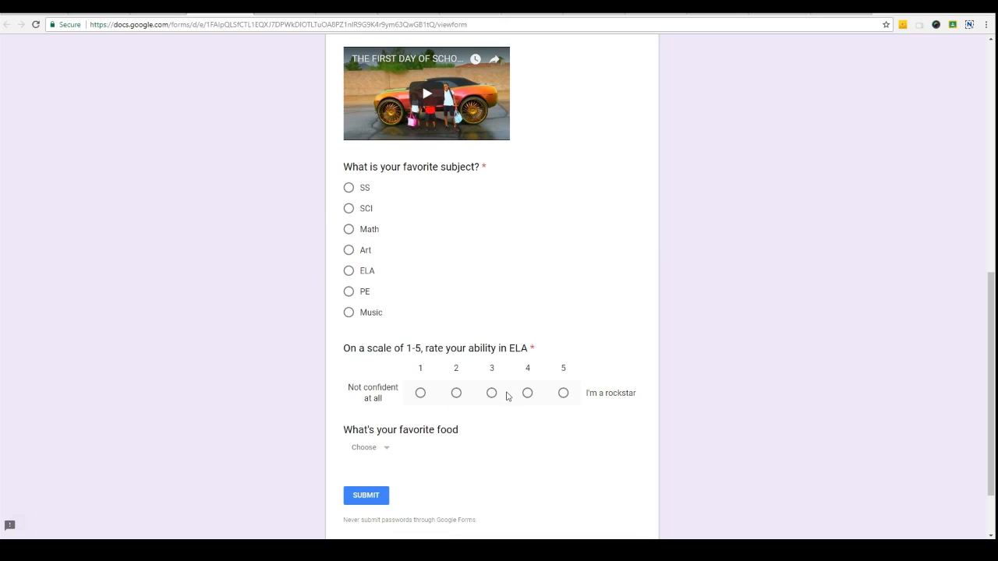
click(492, 393)
click(527, 393)
click(420, 393)
scroll(650, 322, down, 1)
click(372, 370)
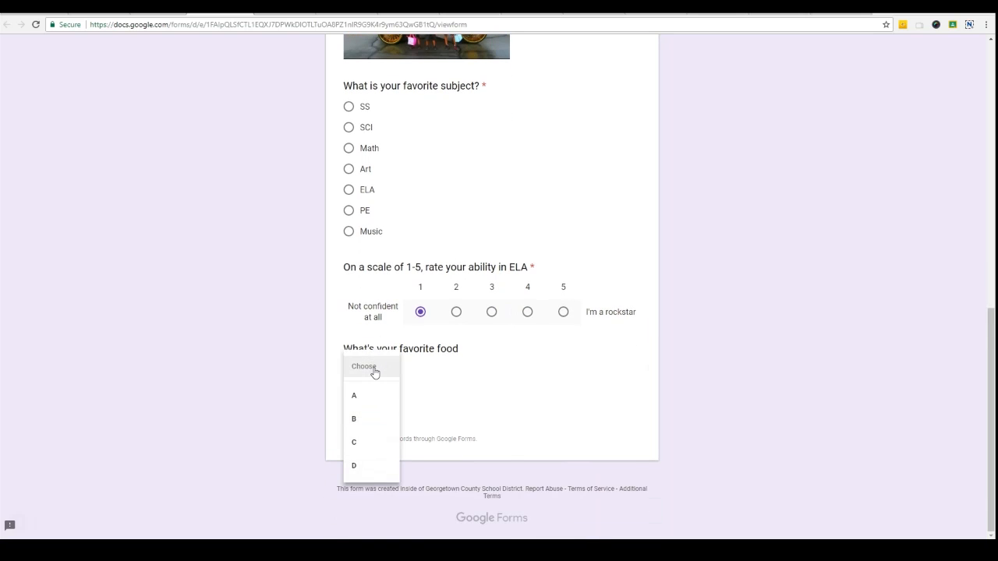
click(375, 369)
scroll(615, 359, up, 8)
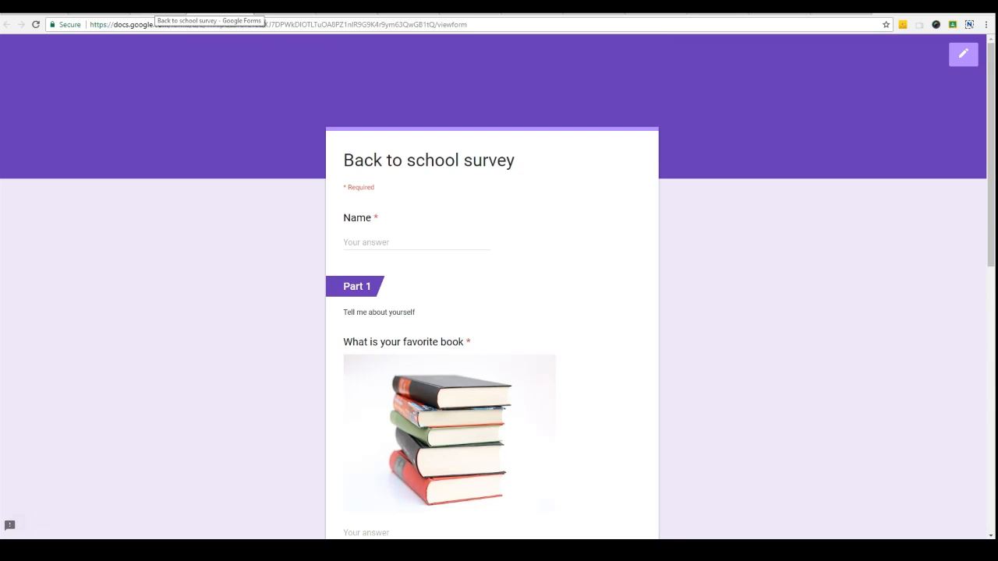
Return to the form editor and set the survey's theme color to light blue.
click(156, 8)
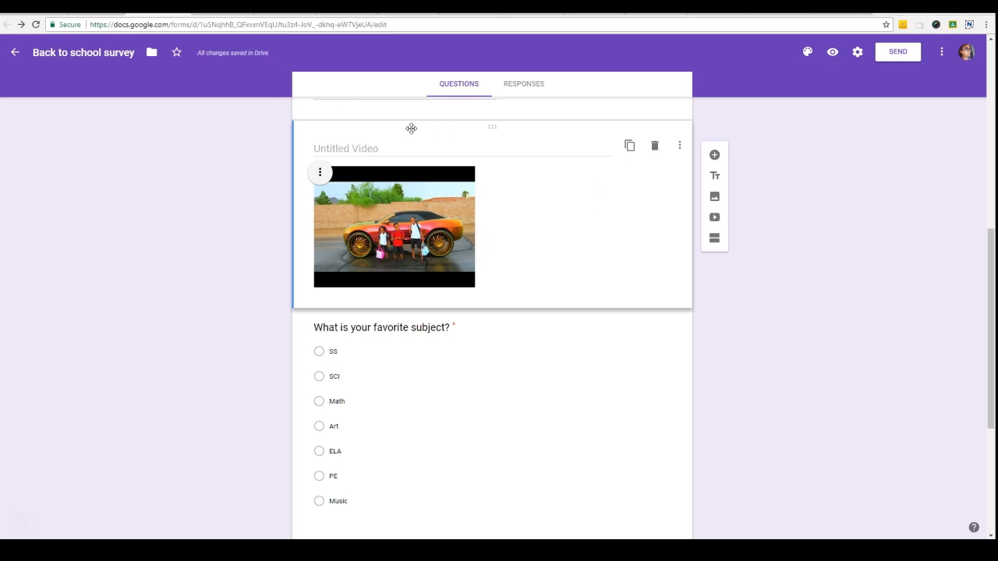
click(808, 55)
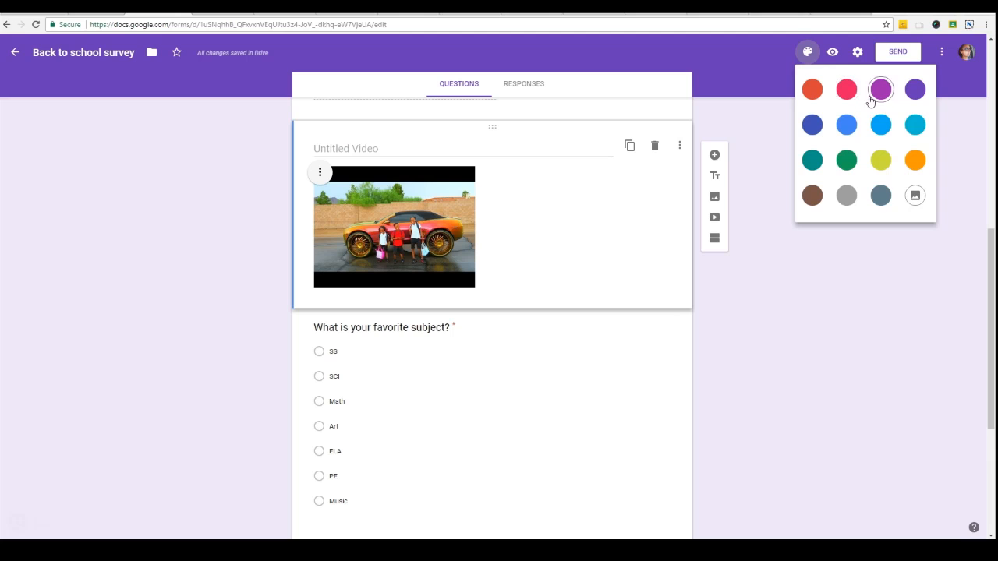
click(883, 132)
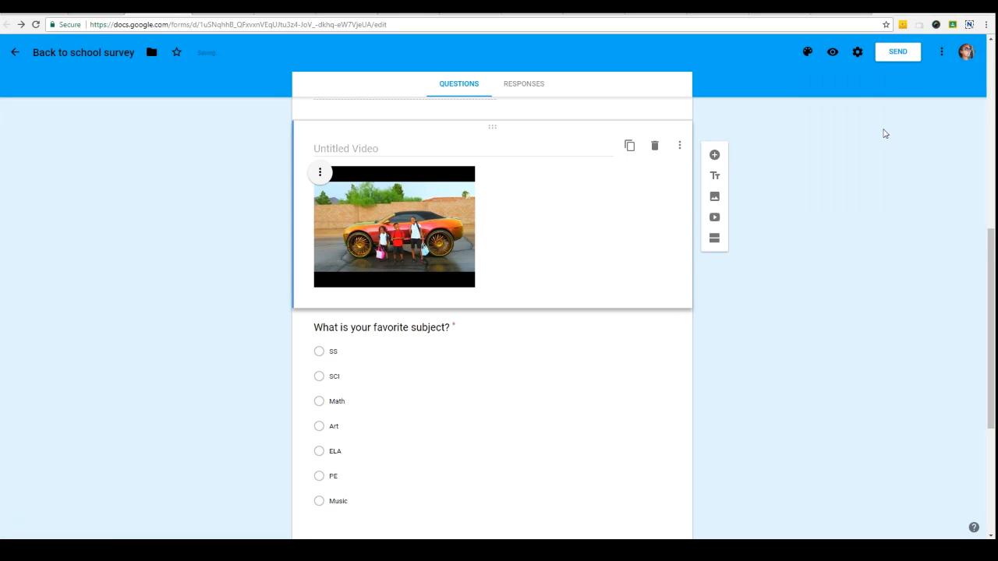
Apply the cream image with orange and yellow lanterns, 23_lanterns.gif, from the Party category as the survey's theme.
click(806, 53)
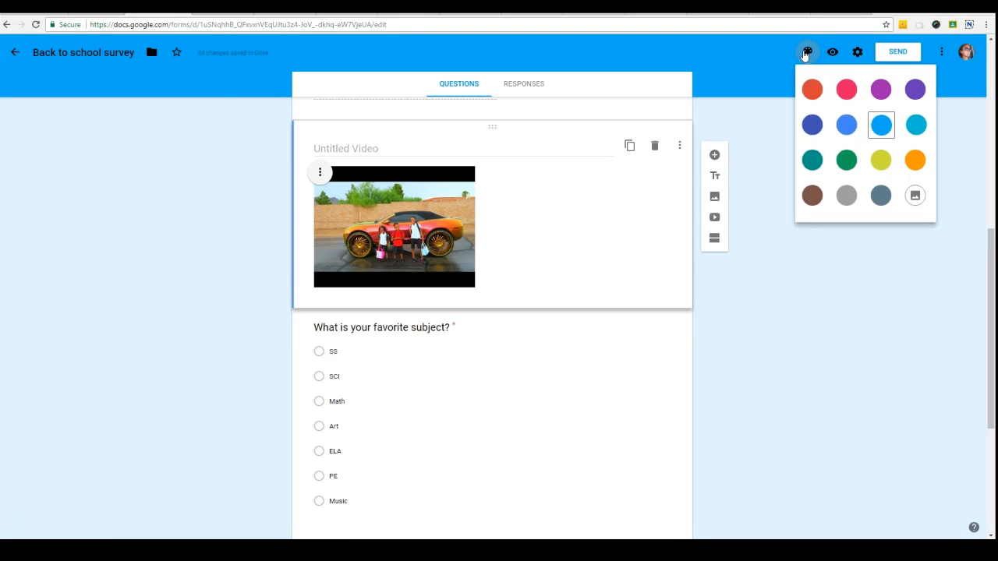
click(915, 195)
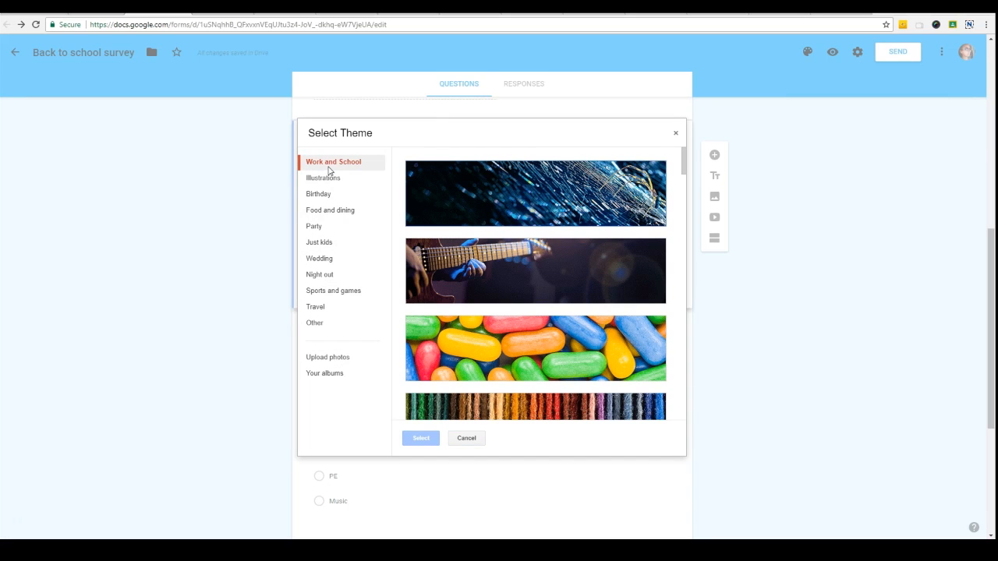
scroll(492, 224, down, 5)
click(331, 227)
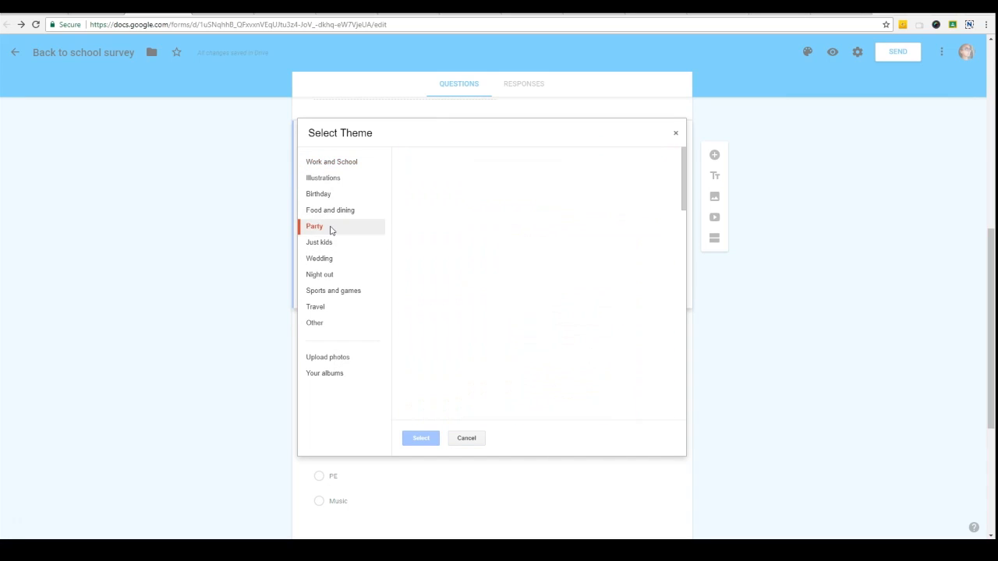
scroll(594, 350, down, 1)
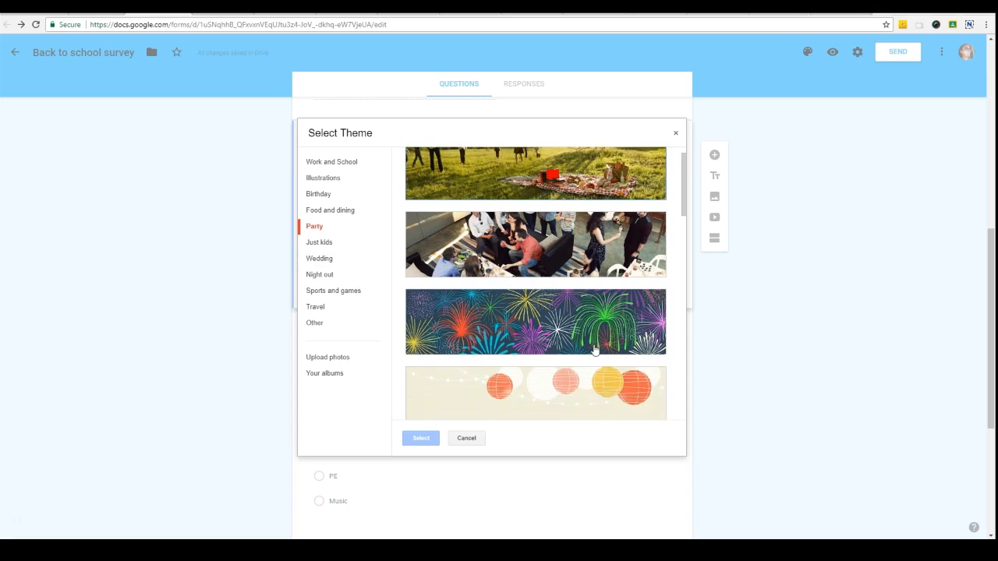
scroll(595, 350, down, 2)
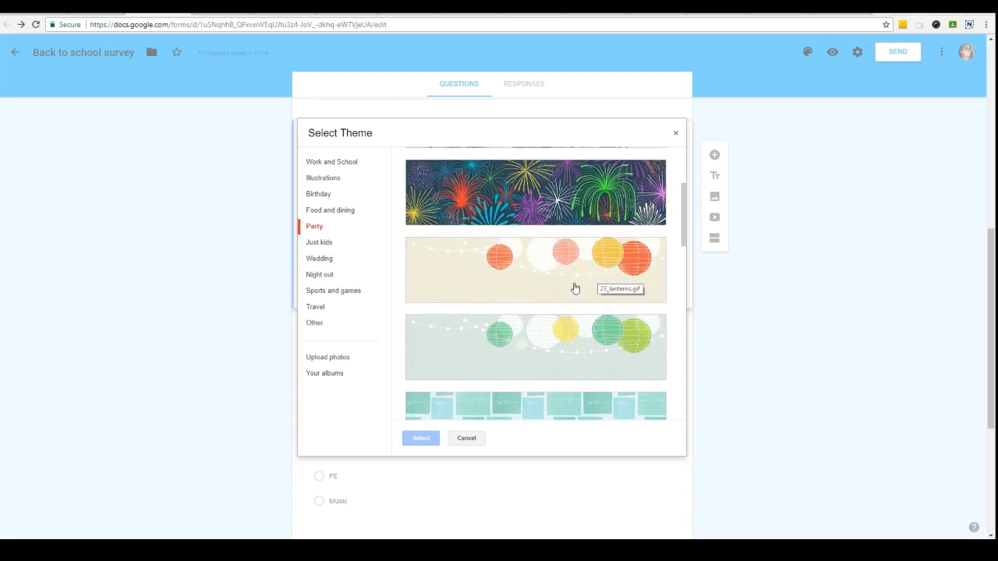
click(570, 292)
click(420, 438)
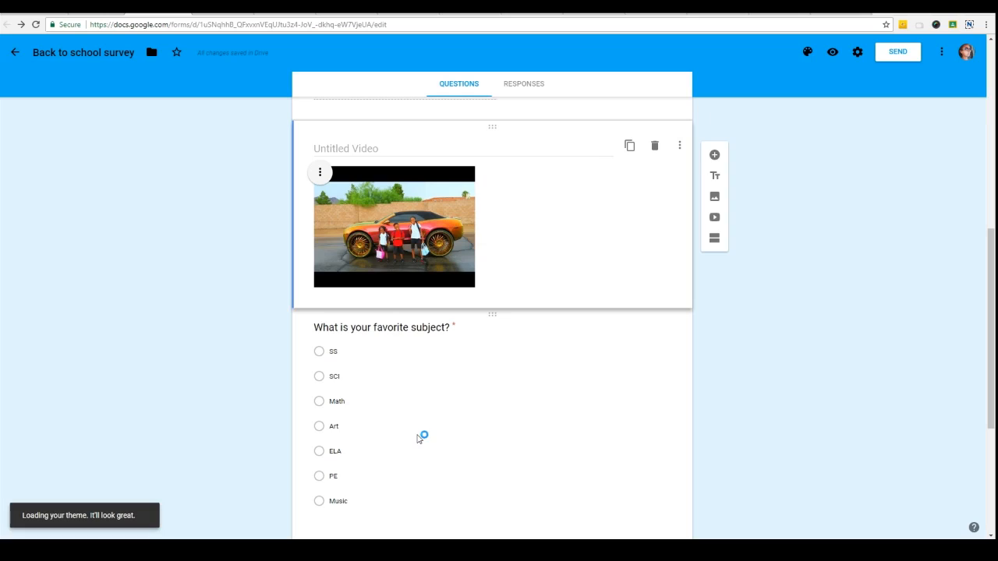